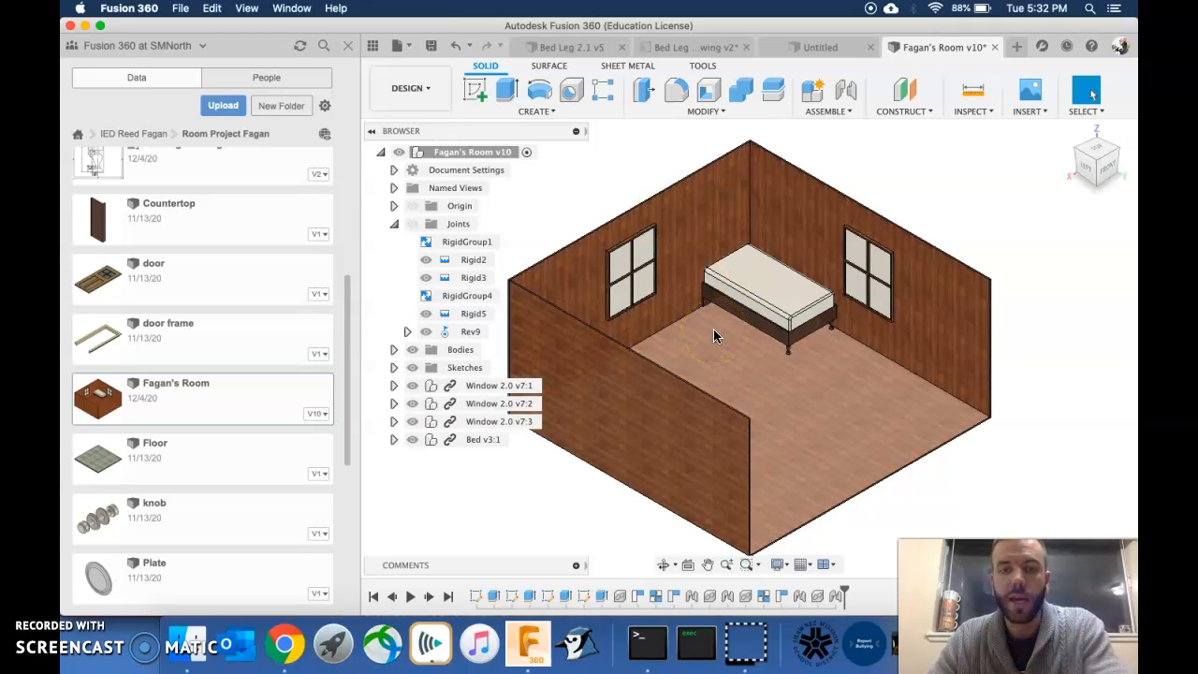
# Animate the Rev9 joint of the bed in the room model, and end the animation.
pyautogui.click(742, 343)
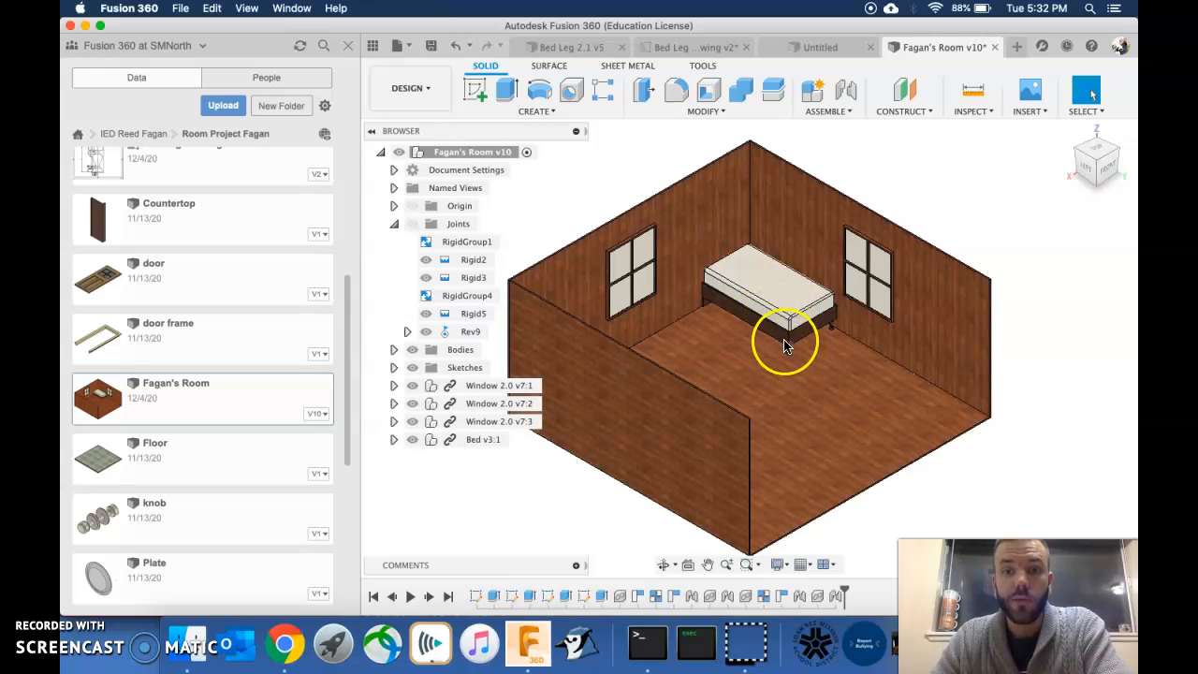
pyautogui.moveTo(784, 333); pyautogui.dragTo(822, 446)
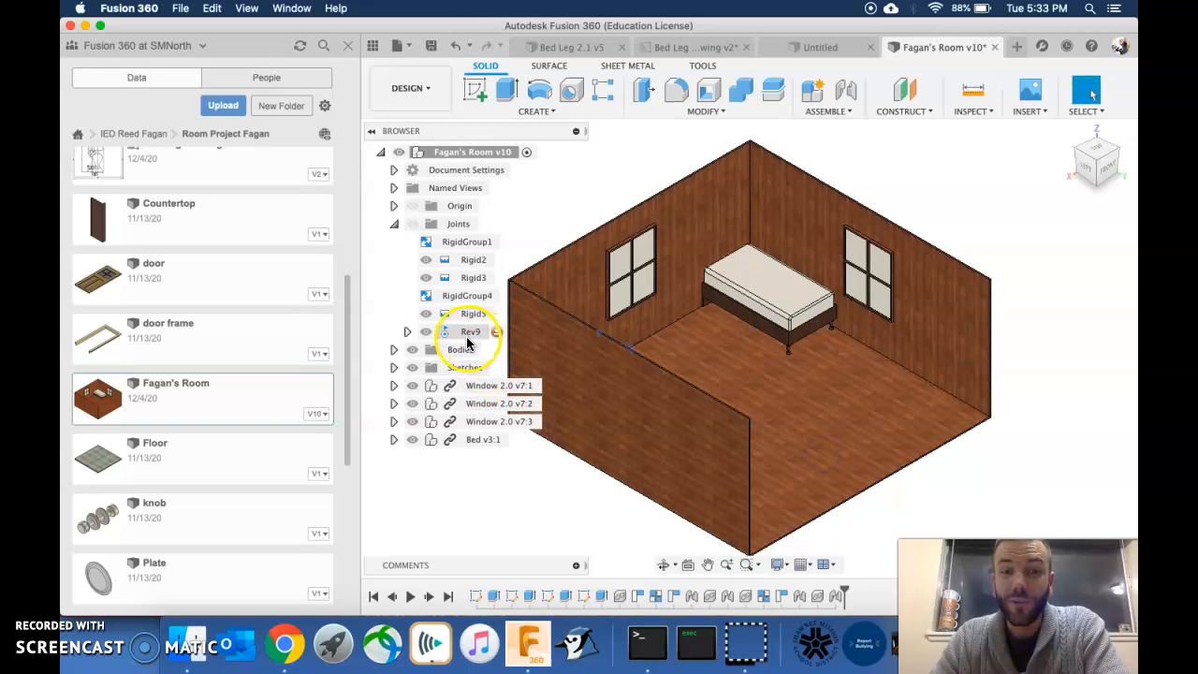
pyautogui.rightClick(466, 335)
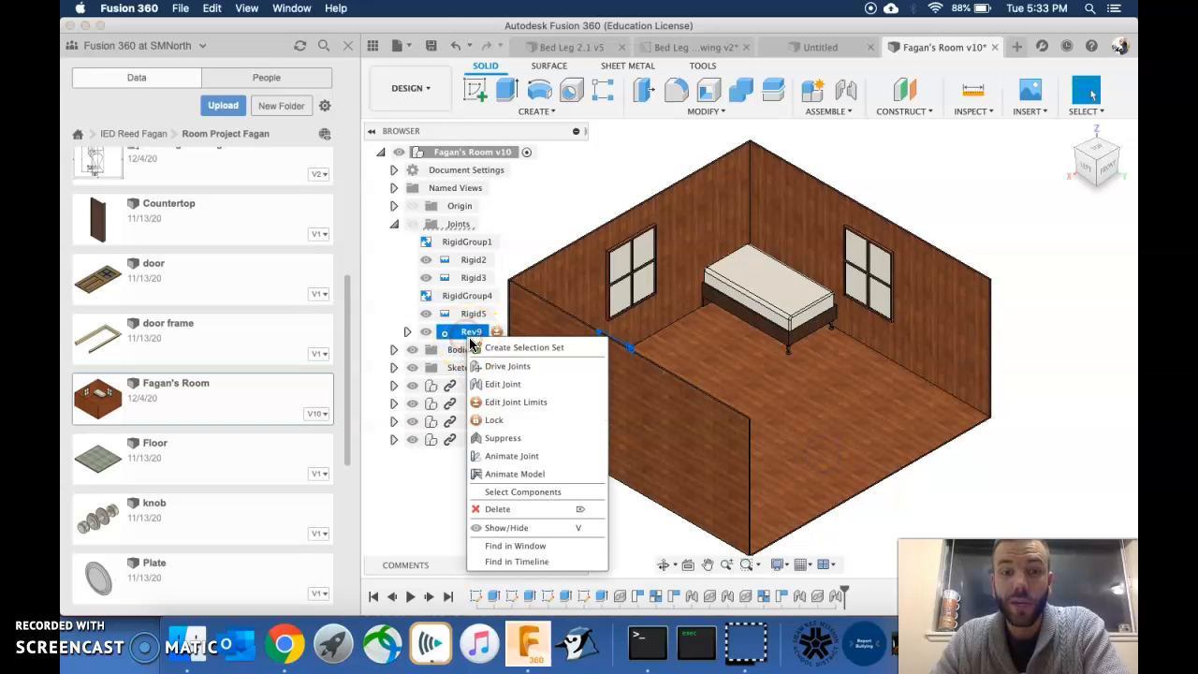
pyautogui.click(506, 457)
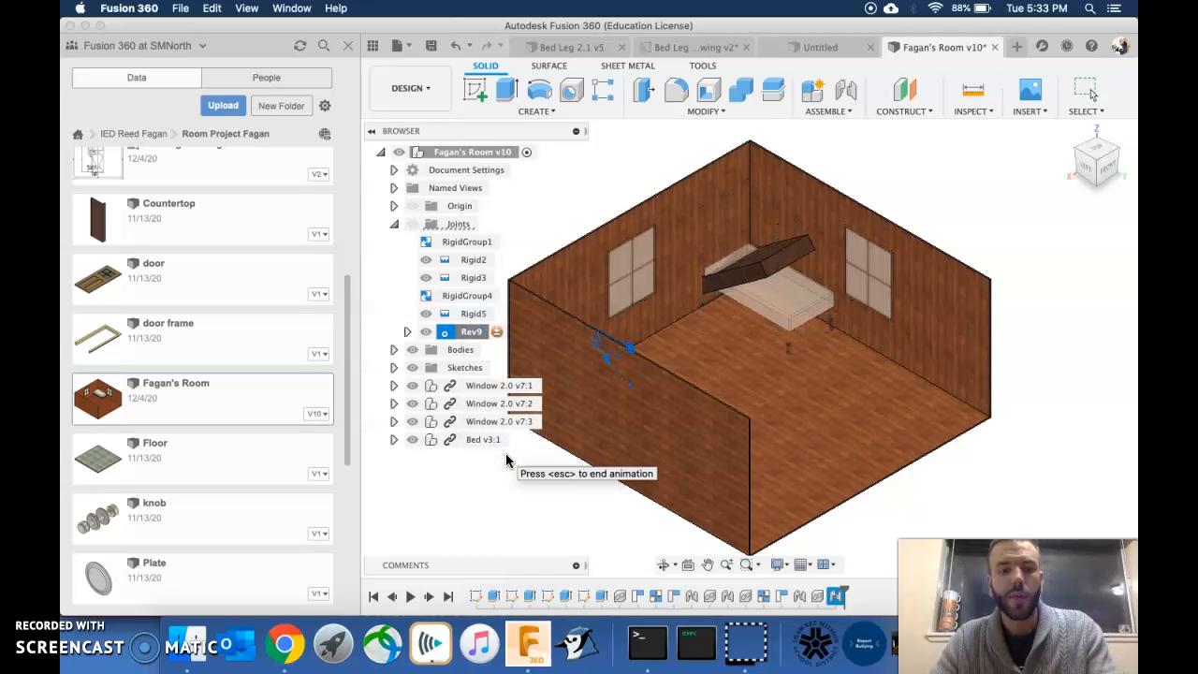
pyautogui.press('Escape')
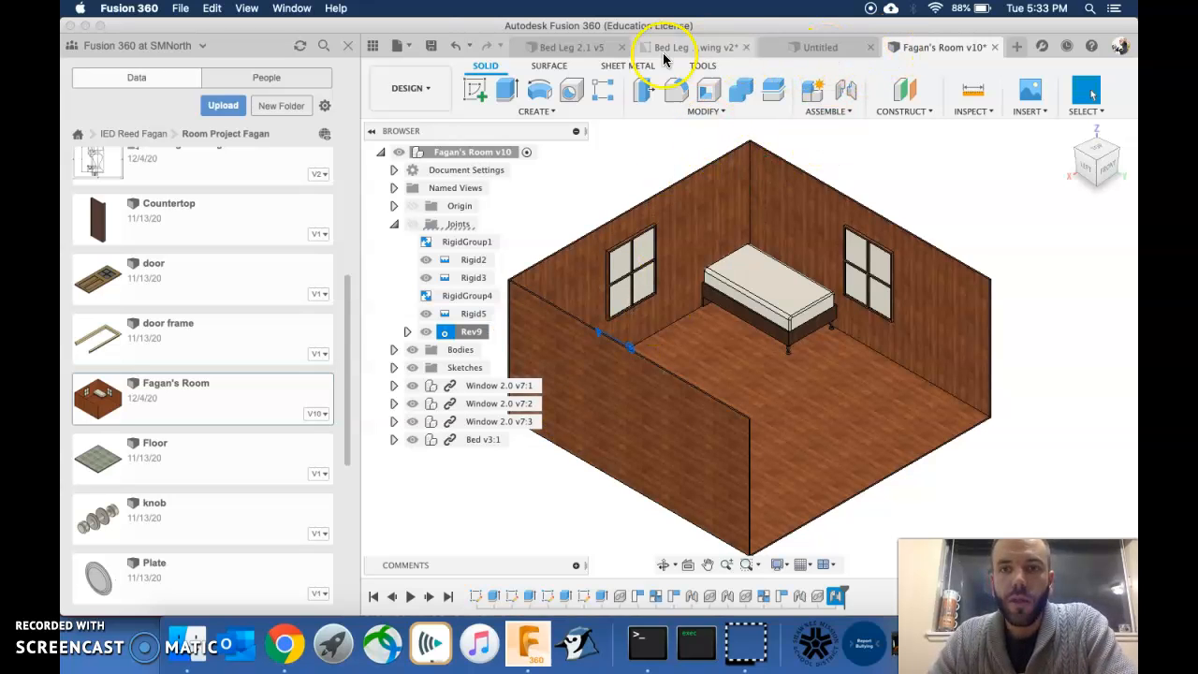
# Hide the project data list, and examine the Bed Leg 2.1 model and its dimensioned drawing.
pyautogui.click(347, 47)
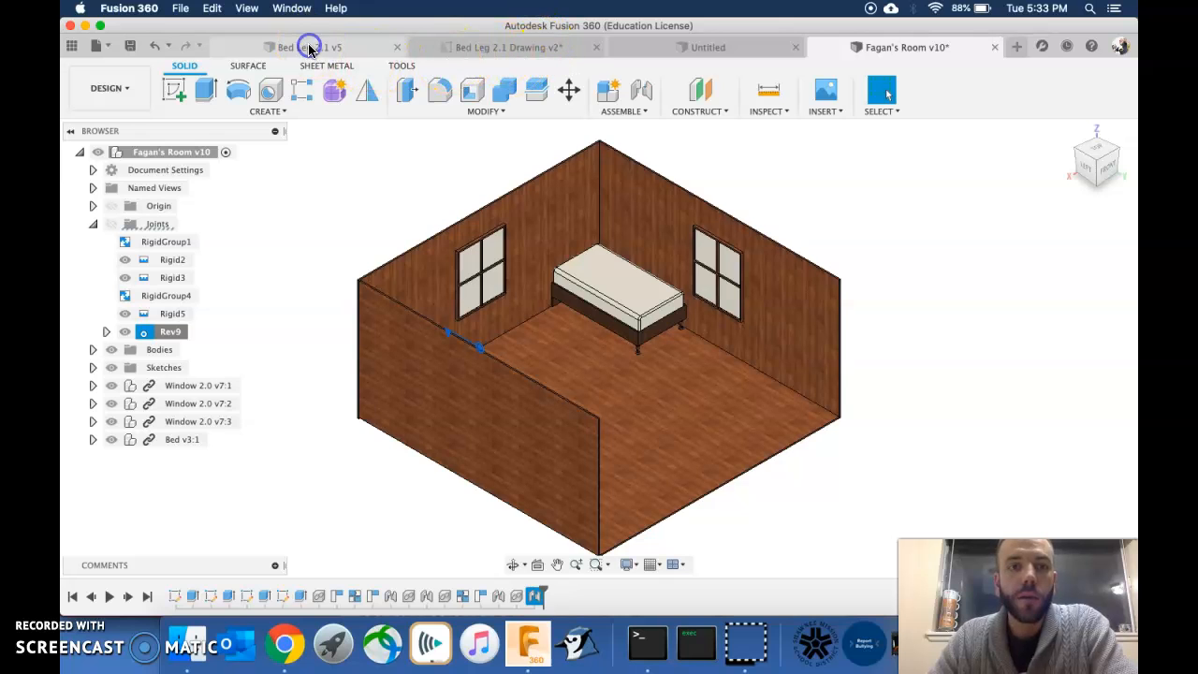
pyautogui.click(310, 48)
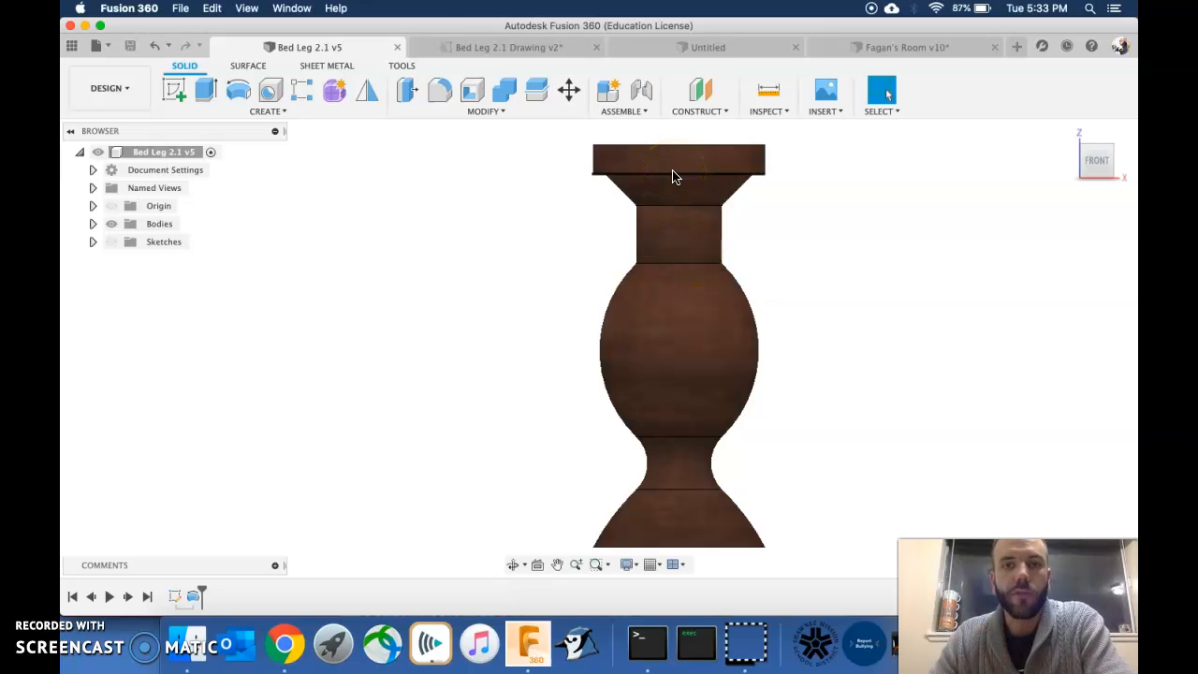
pyautogui.click(508, 49)
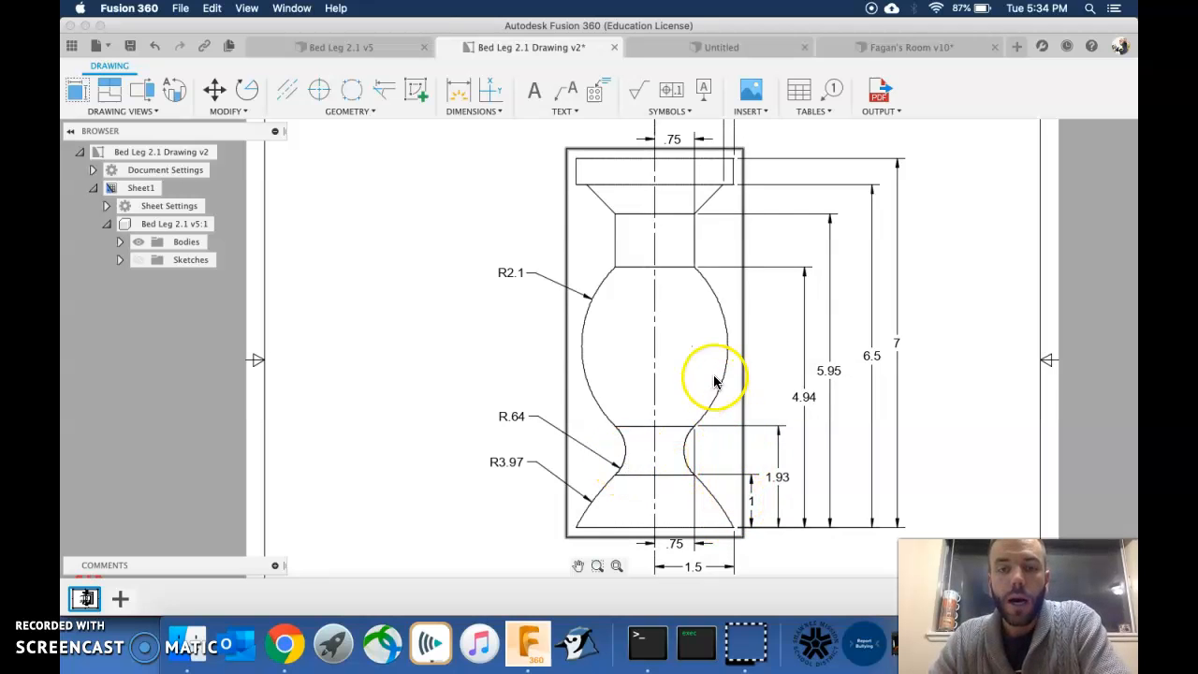
# Start a new sketch on the front plane of the untitled design.
pyautogui.click(719, 47)
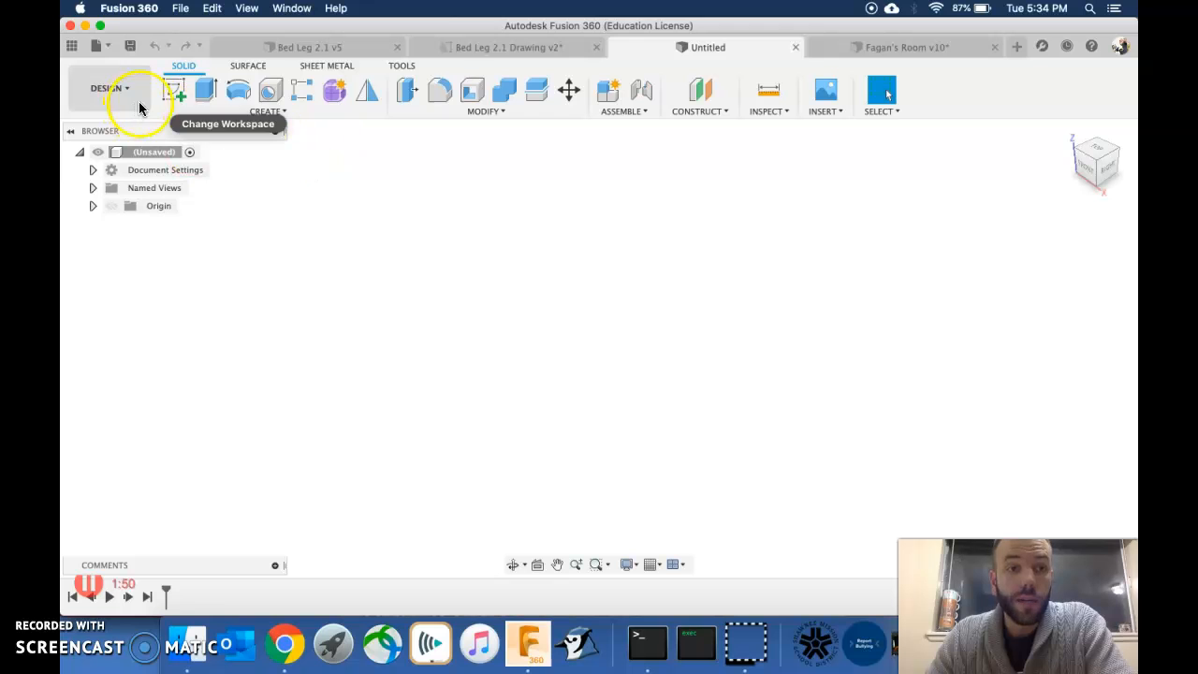
pyautogui.click(173, 94)
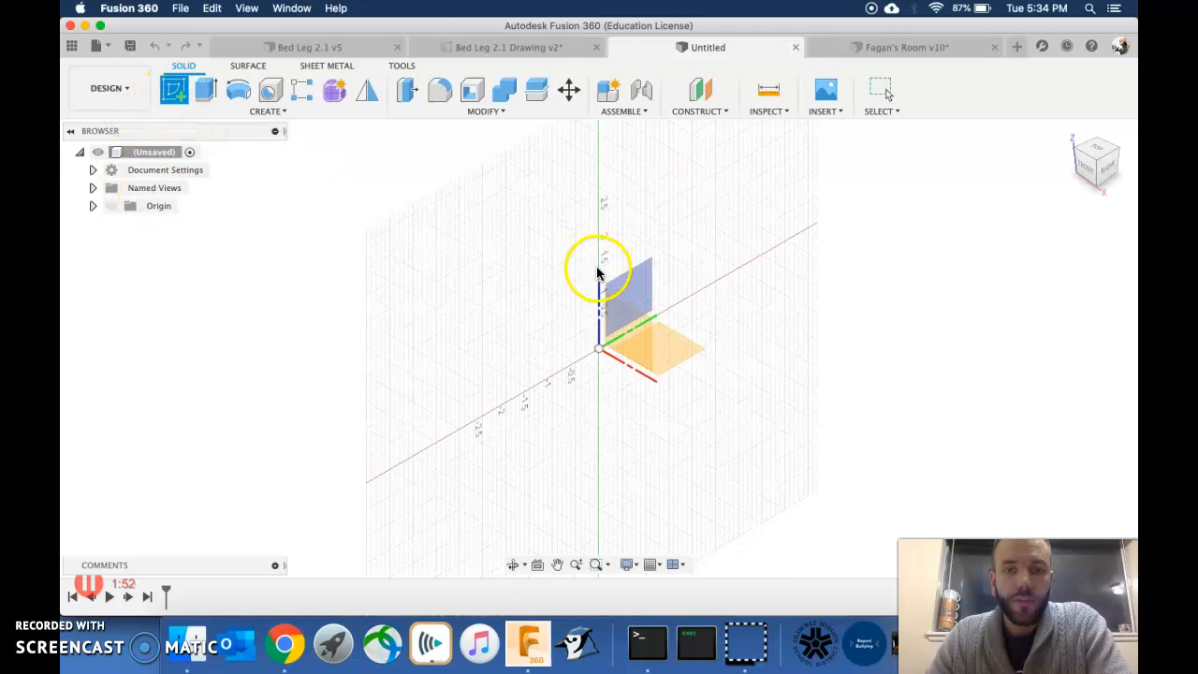
pyautogui.click(639, 339)
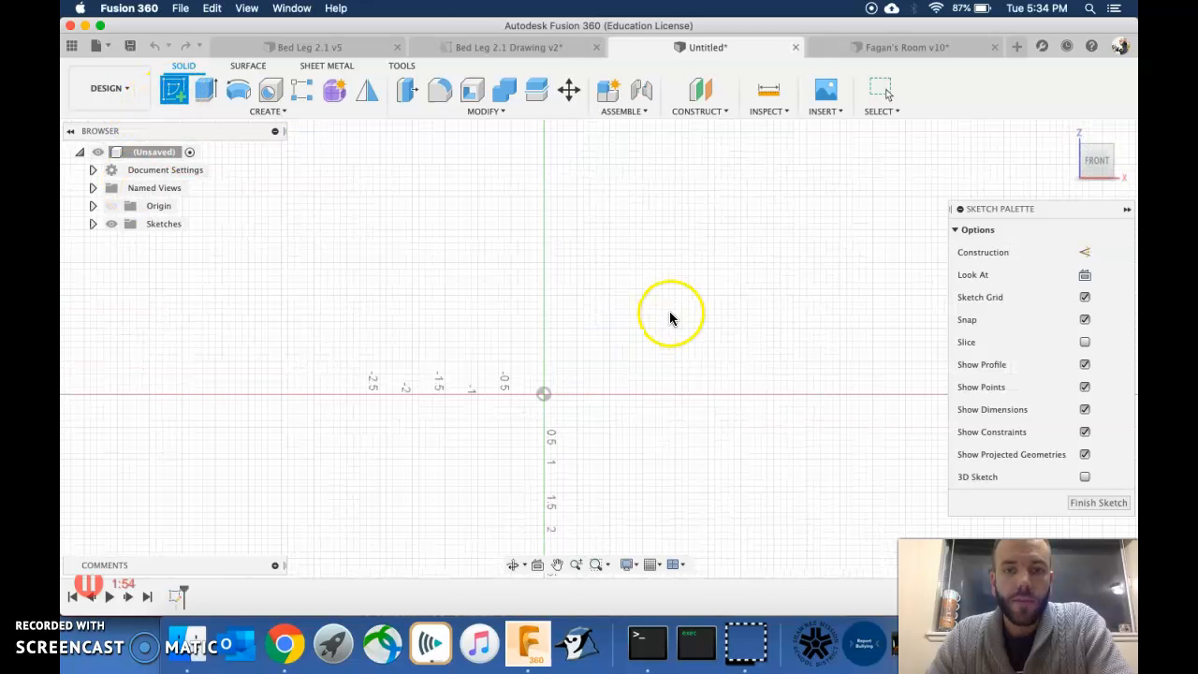
# Following the drawing's base dimensions, place sketch points at the origin and about 1.5 in from it along the positive horizontal axis.
pyautogui.click(516, 54)
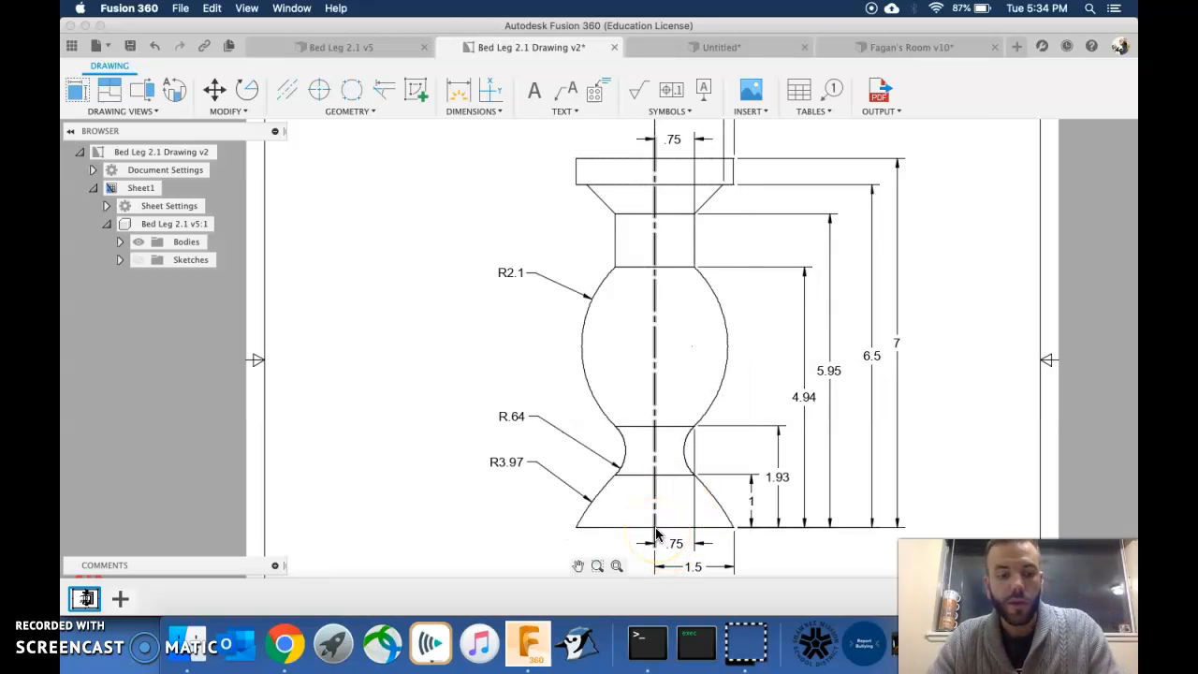
pyautogui.scroll(1, 655, 534)
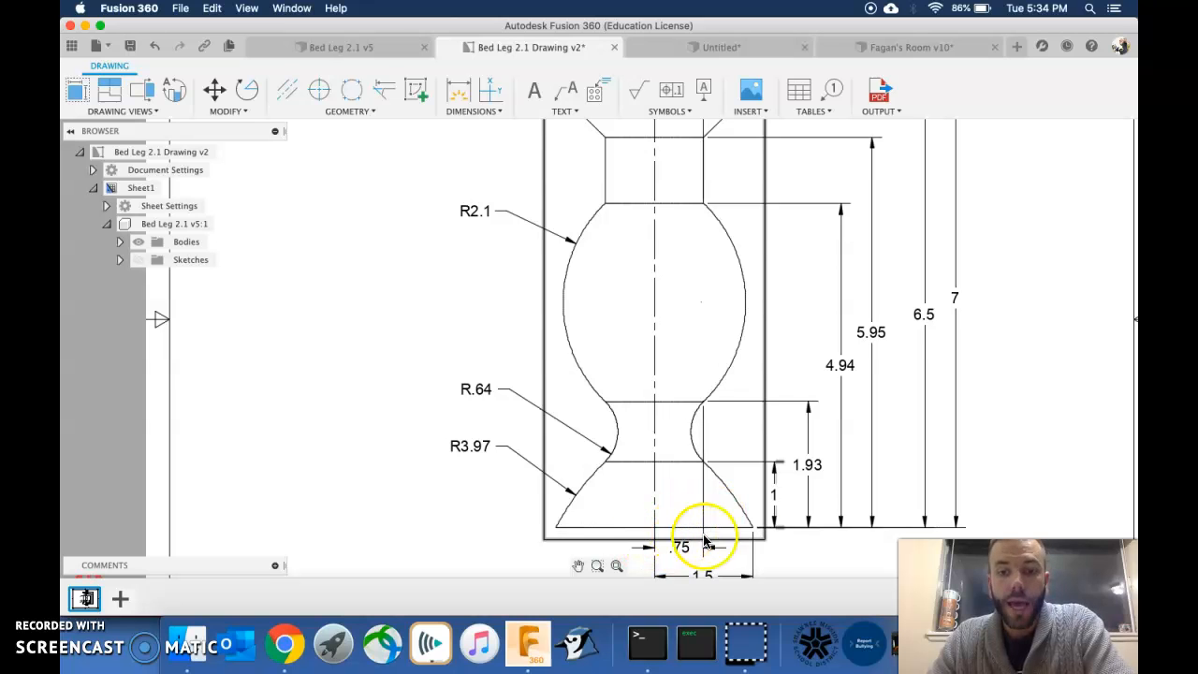
pyautogui.moveTo(720, 545); pyautogui.dragTo(719, 481, button='middle')
pyautogui.click(709, 48)
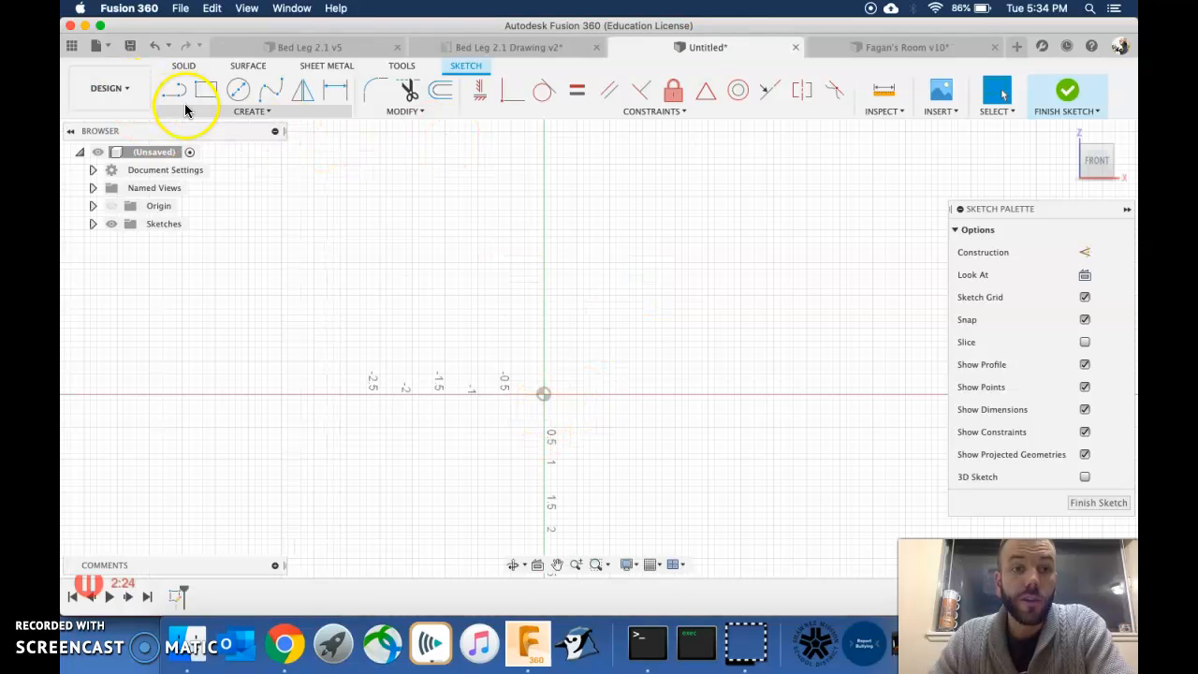
pyautogui.click(251, 116)
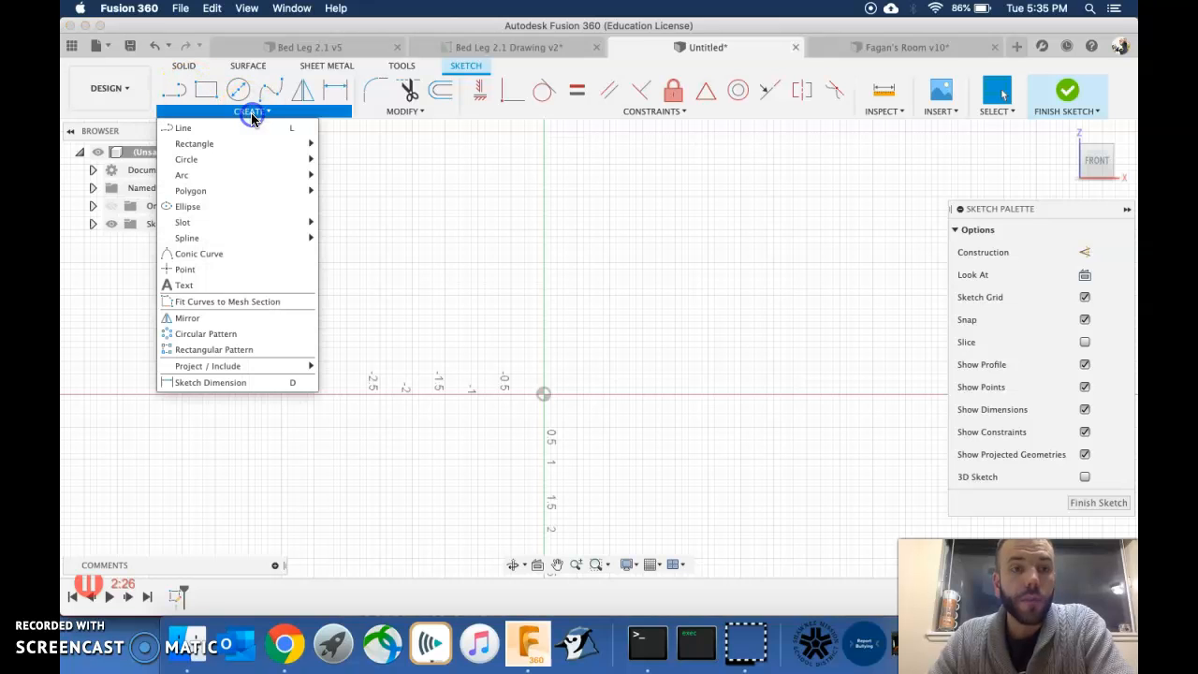
pyautogui.click(184, 270)
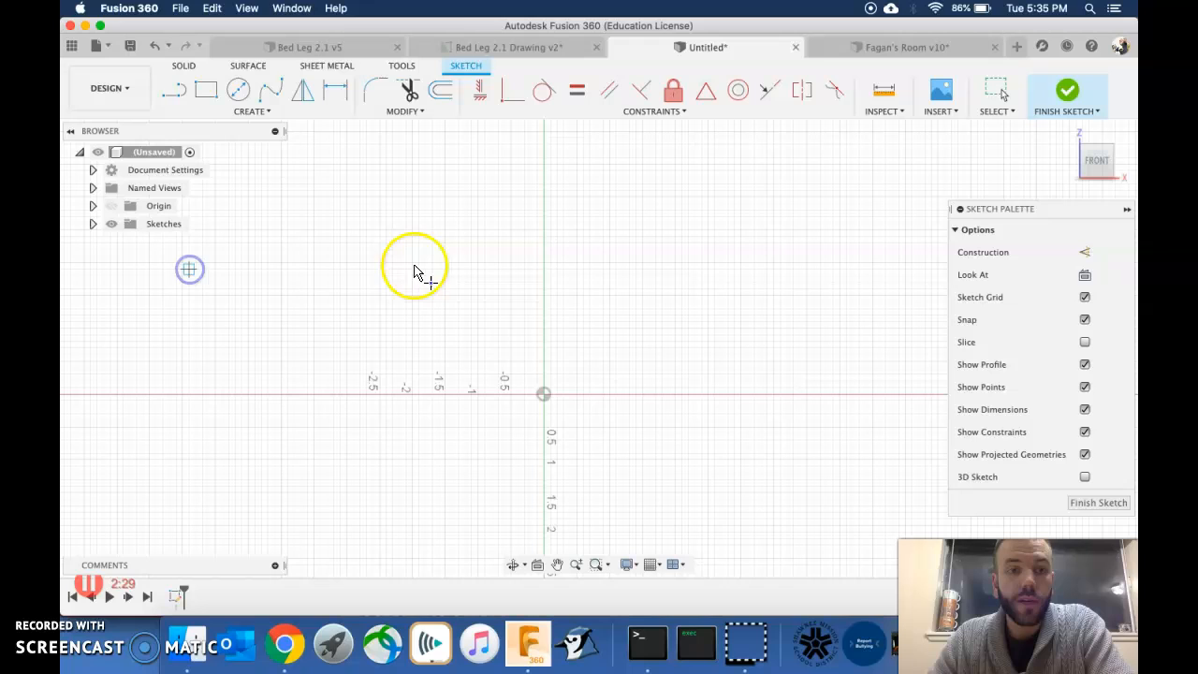
pyautogui.click(544, 394)
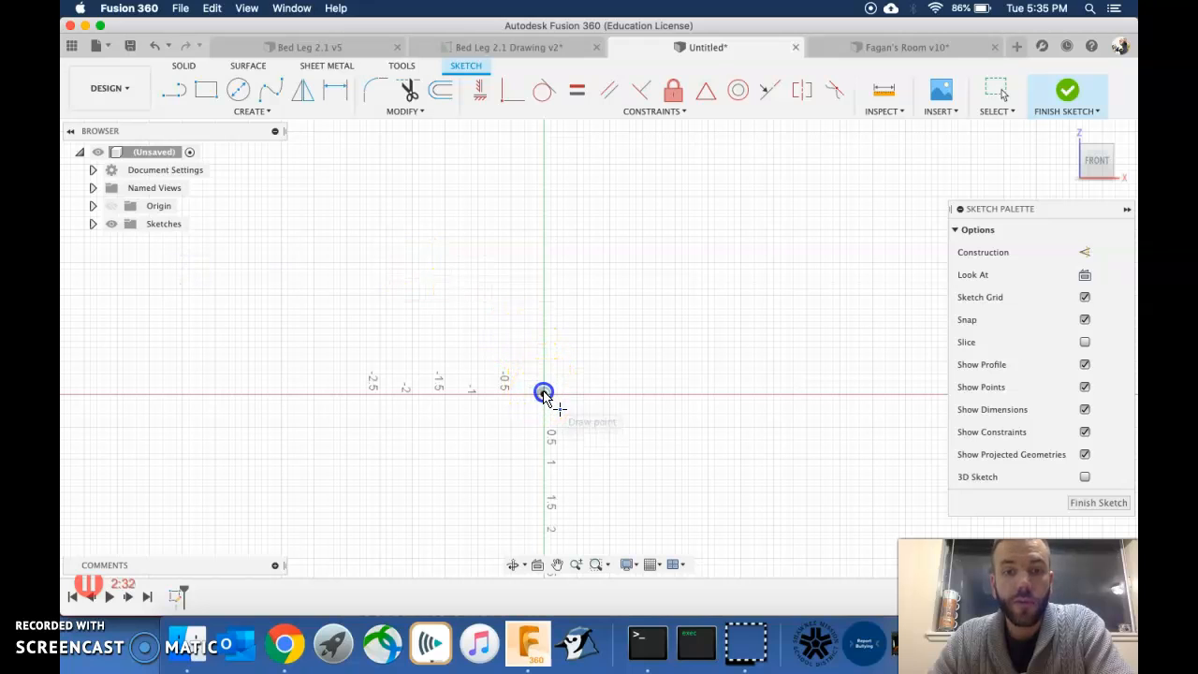
pyautogui.click(644, 394)
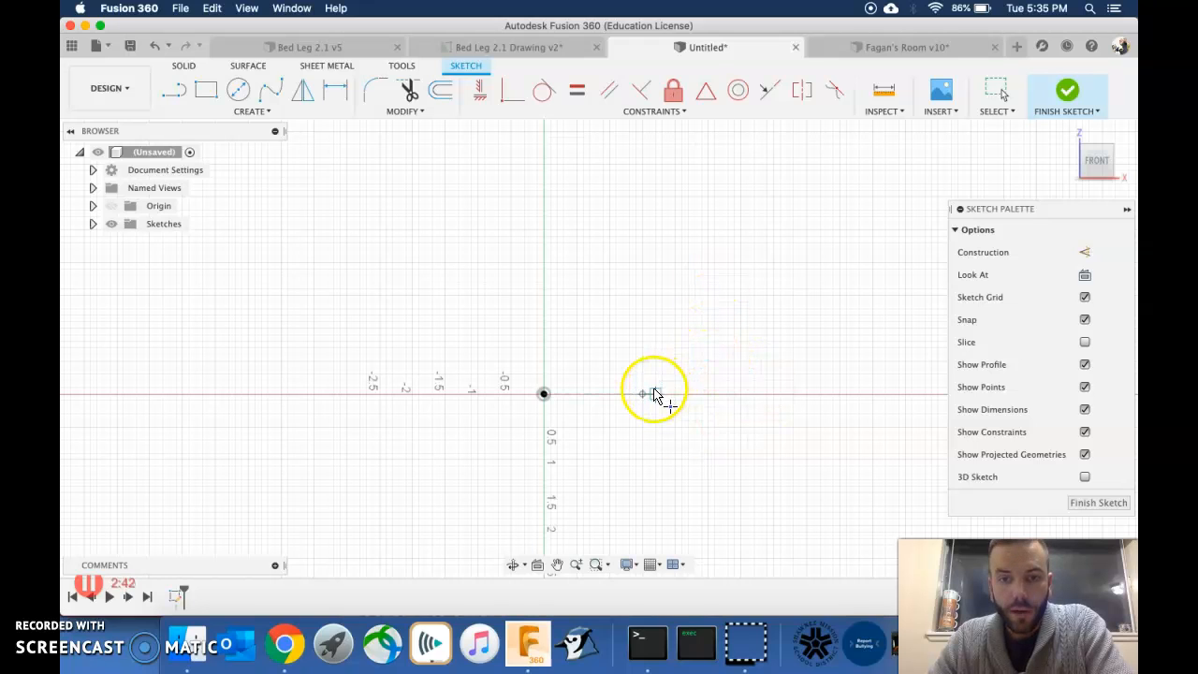
# Check the lower profile in the leg drawing, and place a third sketch point above the horizontal axis, between the two existing points.
pyautogui.click(517, 47)
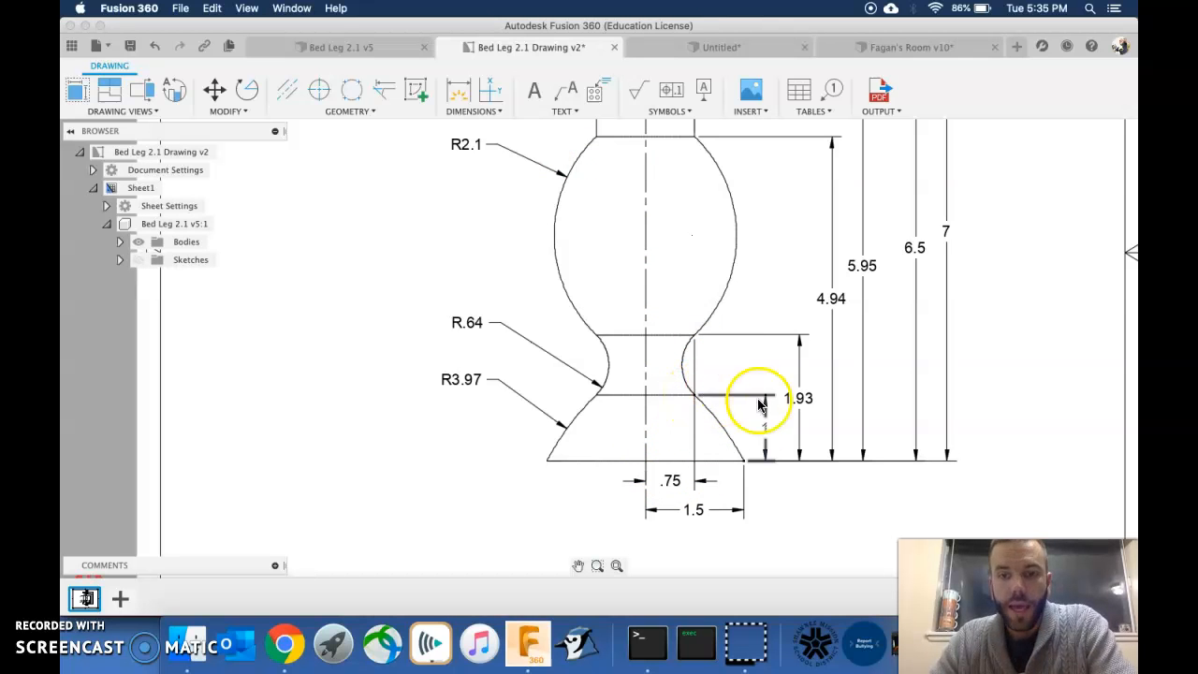
pyautogui.click(693, 47)
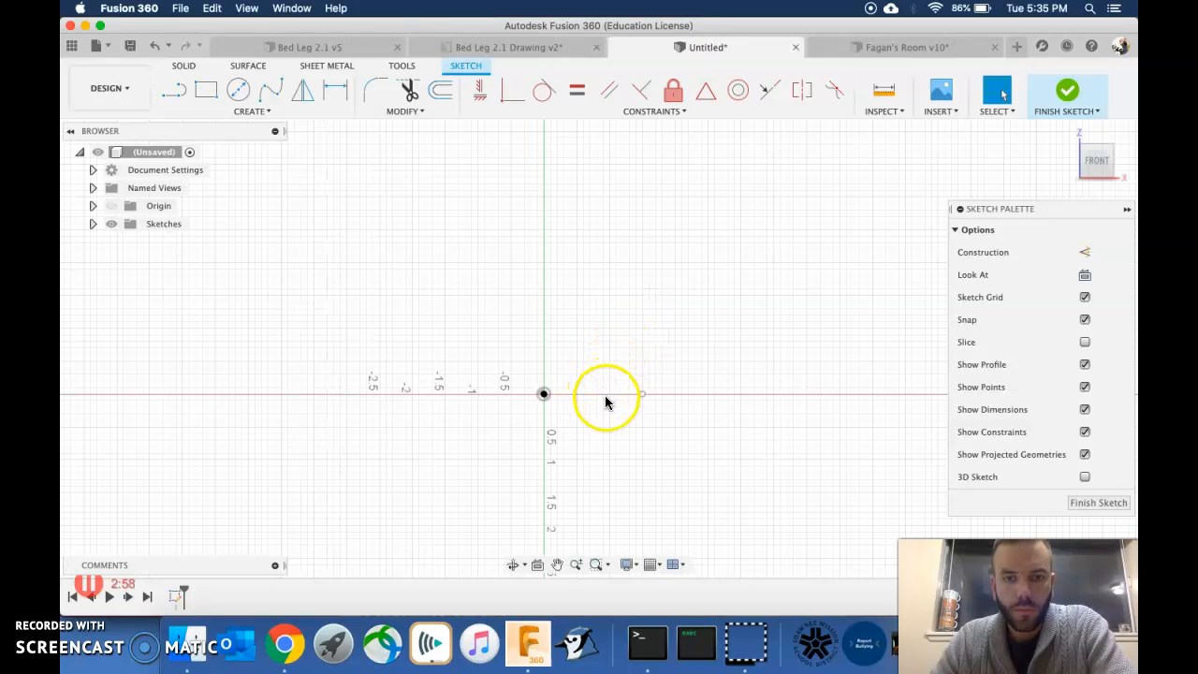
pyautogui.click(216, 112)
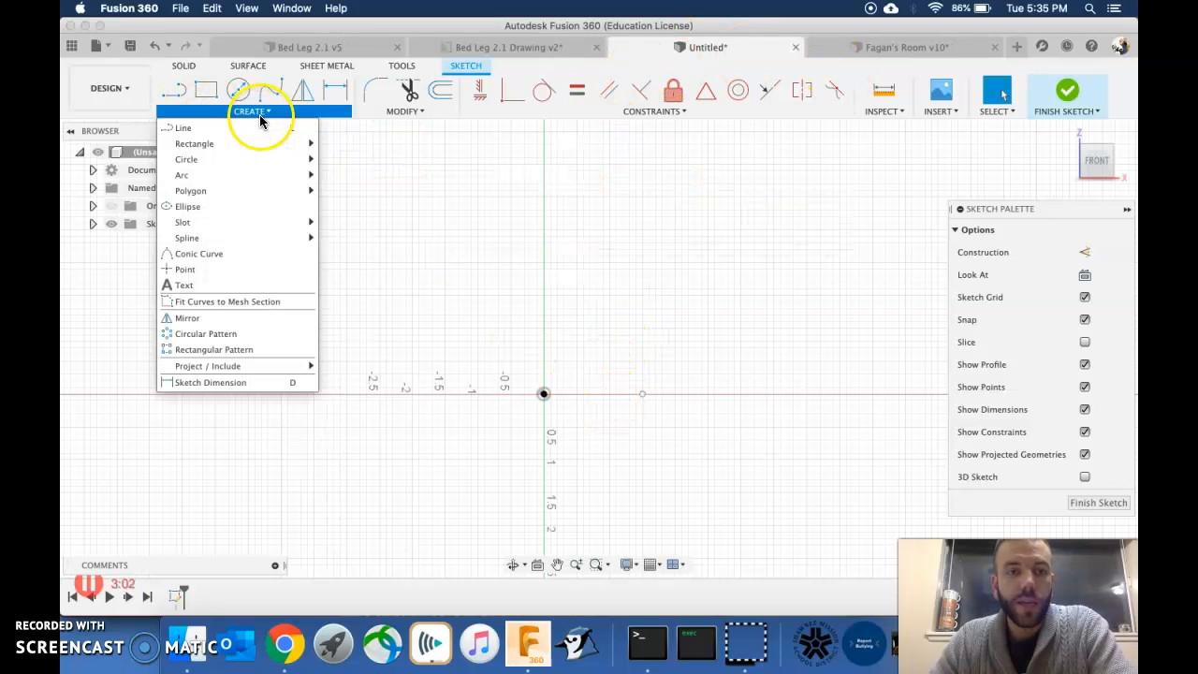
pyautogui.click(191, 270)
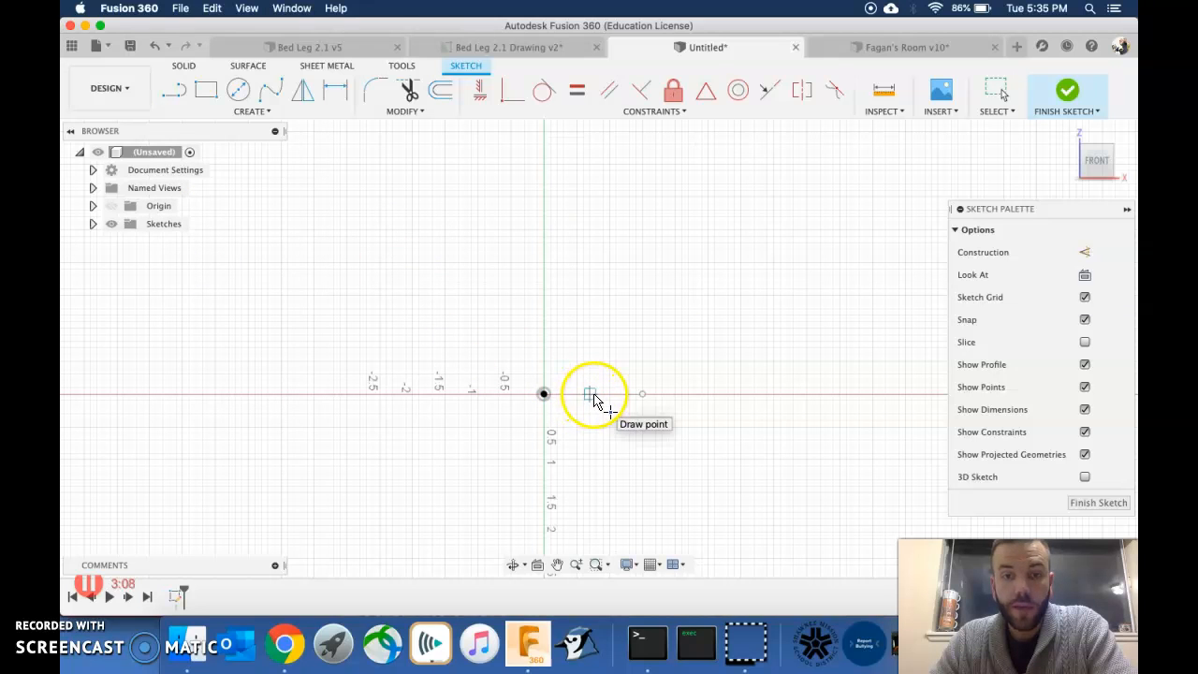
pyautogui.click(591, 329)
pyautogui.rightClick(709, 290)
pyautogui.click(751, 297)
pyautogui.click(335, 90)
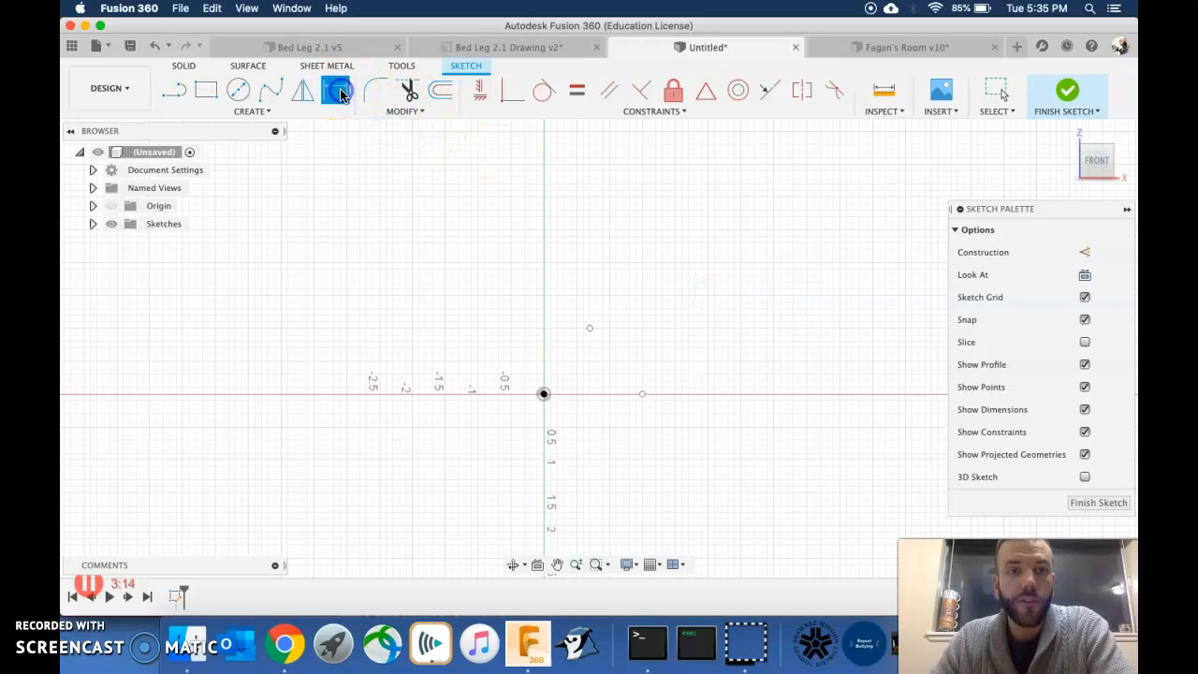
pyautogui.click(545, 394)
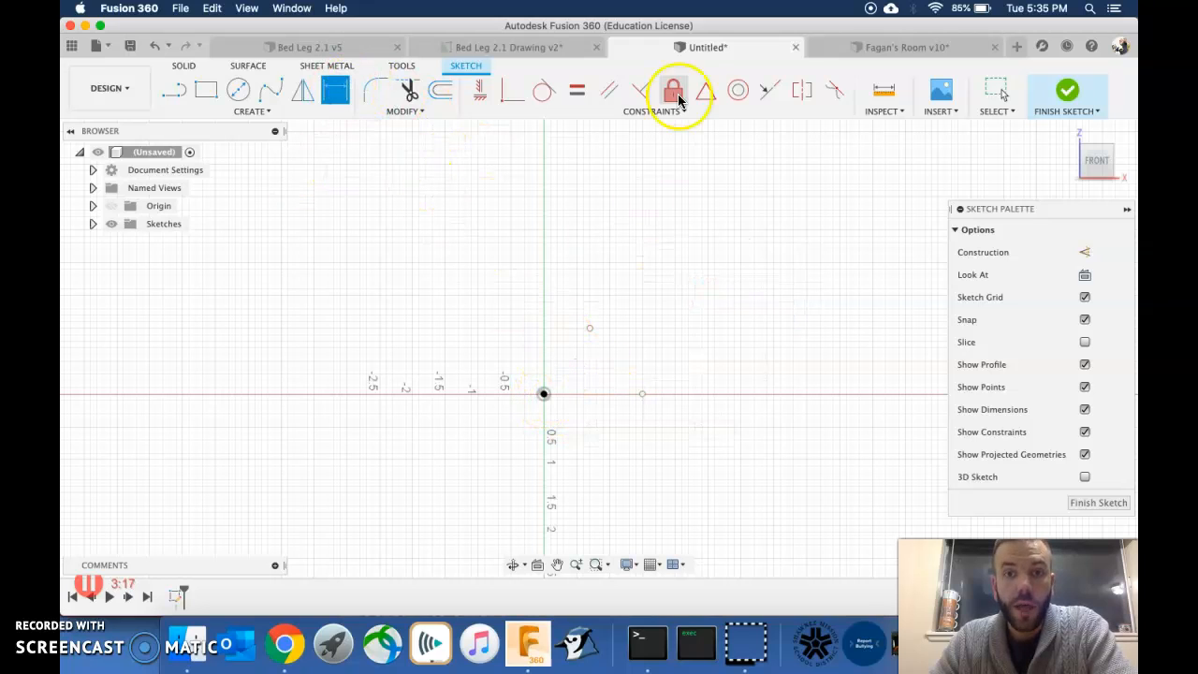
pyautogui.rightClick(392, 210)
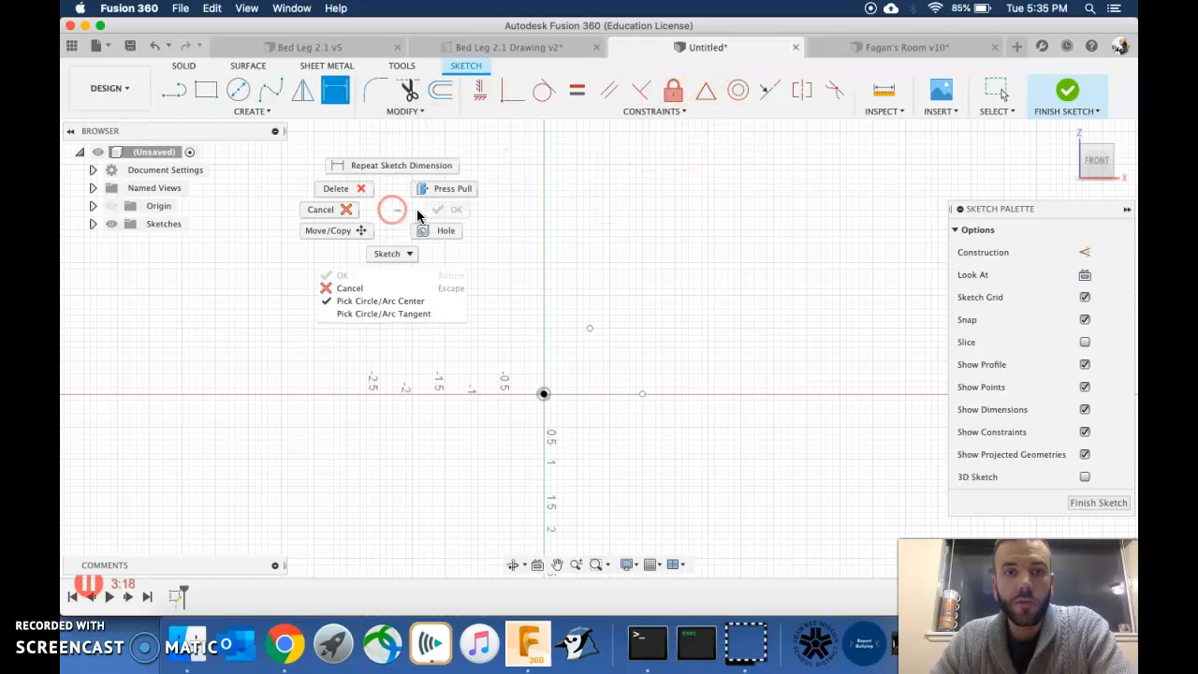
pyautogui.click(351, 211)
# Apply a Fix constraint to the sketch point at the origin.
pyautogui.click(674, 98)
pyautogui.click(543, 394)
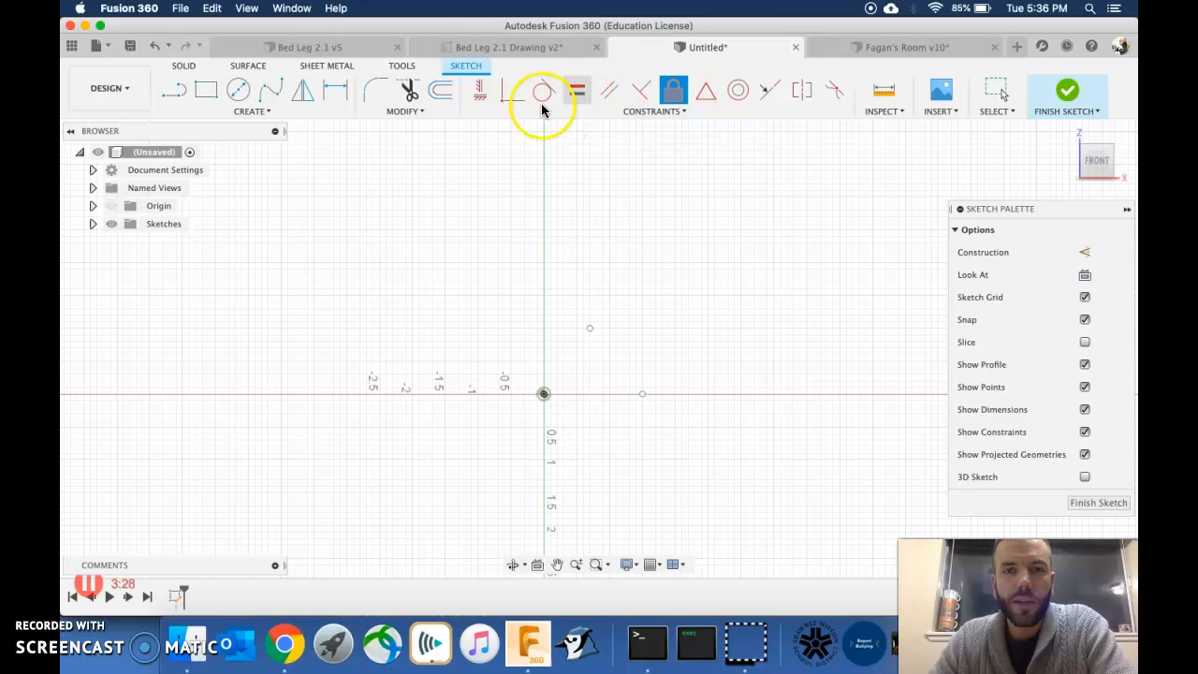
pyautogui.click(674, 91)
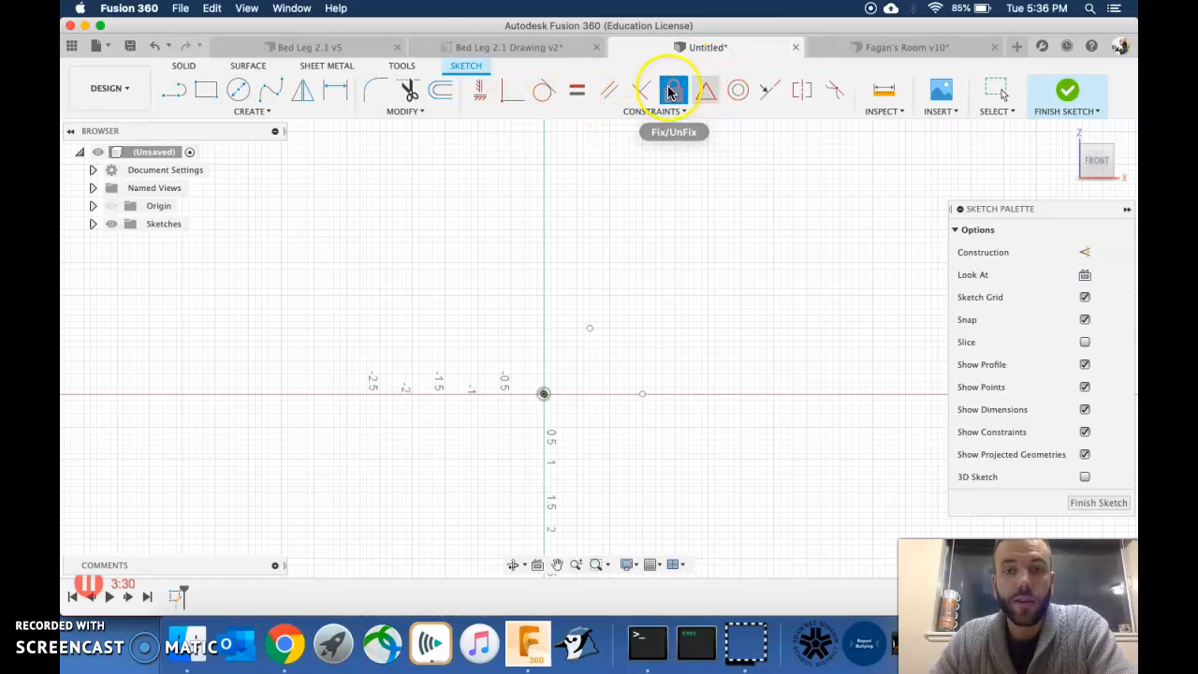
pyautogui.rightClick(427, 170)
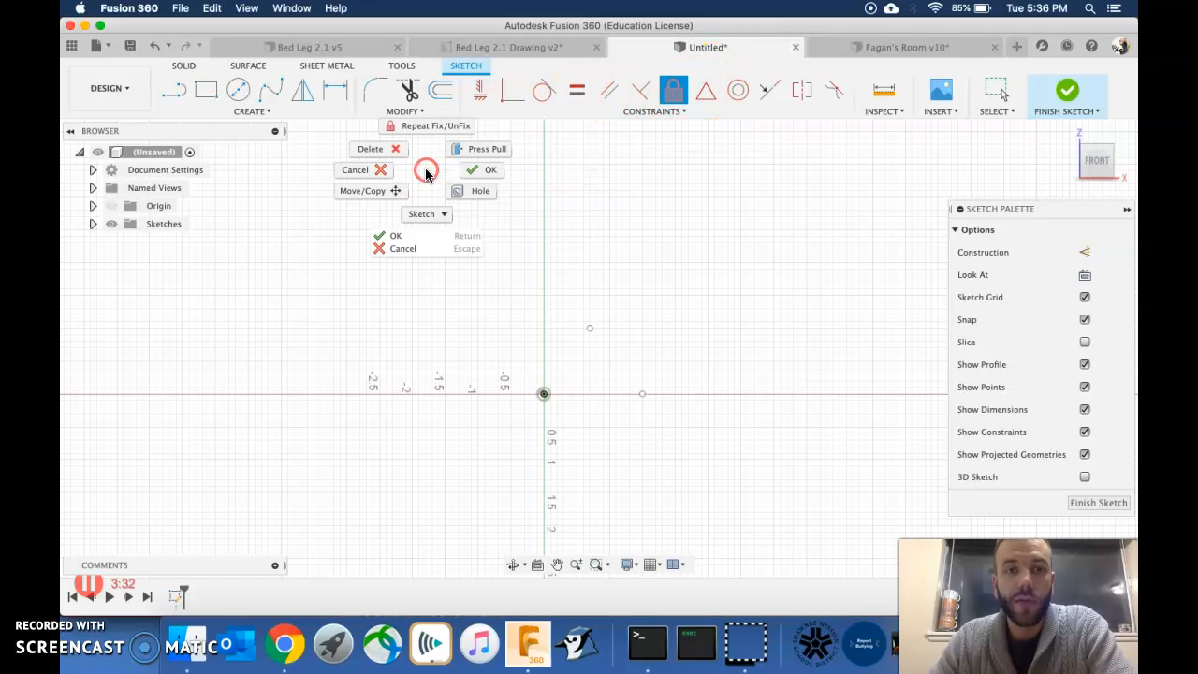
pyautogui.click(484, 173)
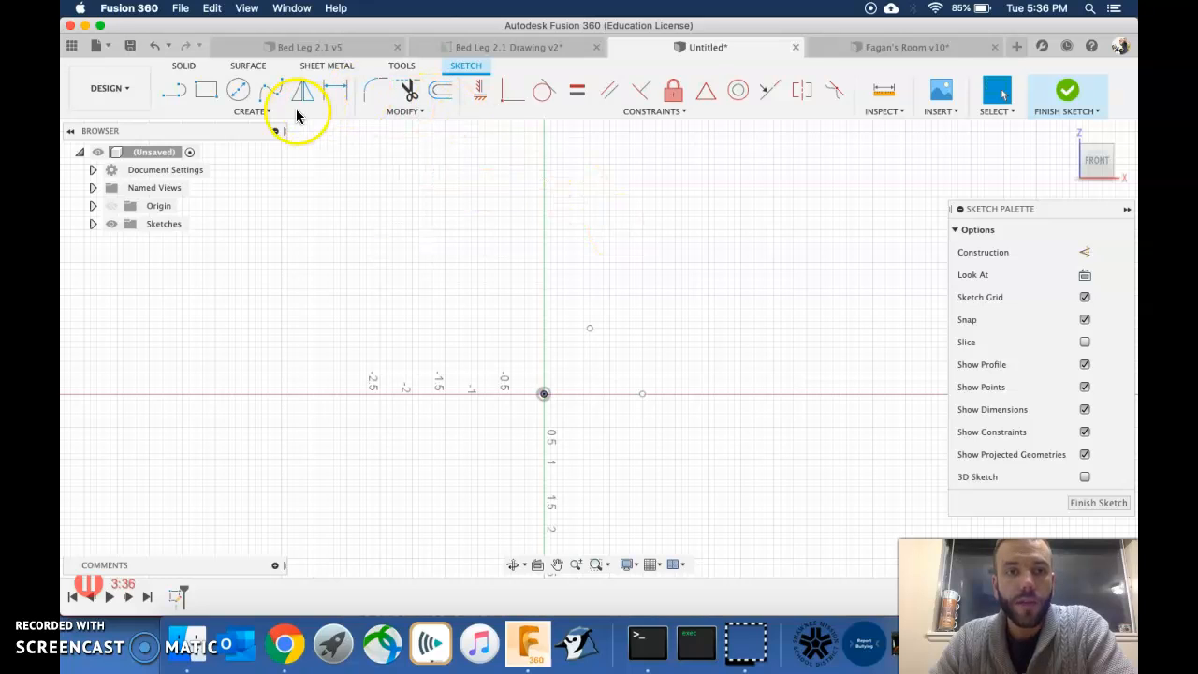
# Dimension the horizontal distance from the origin point to the point on the horizontal axis as 1.50 in.
pyautogui.click(335, 90)
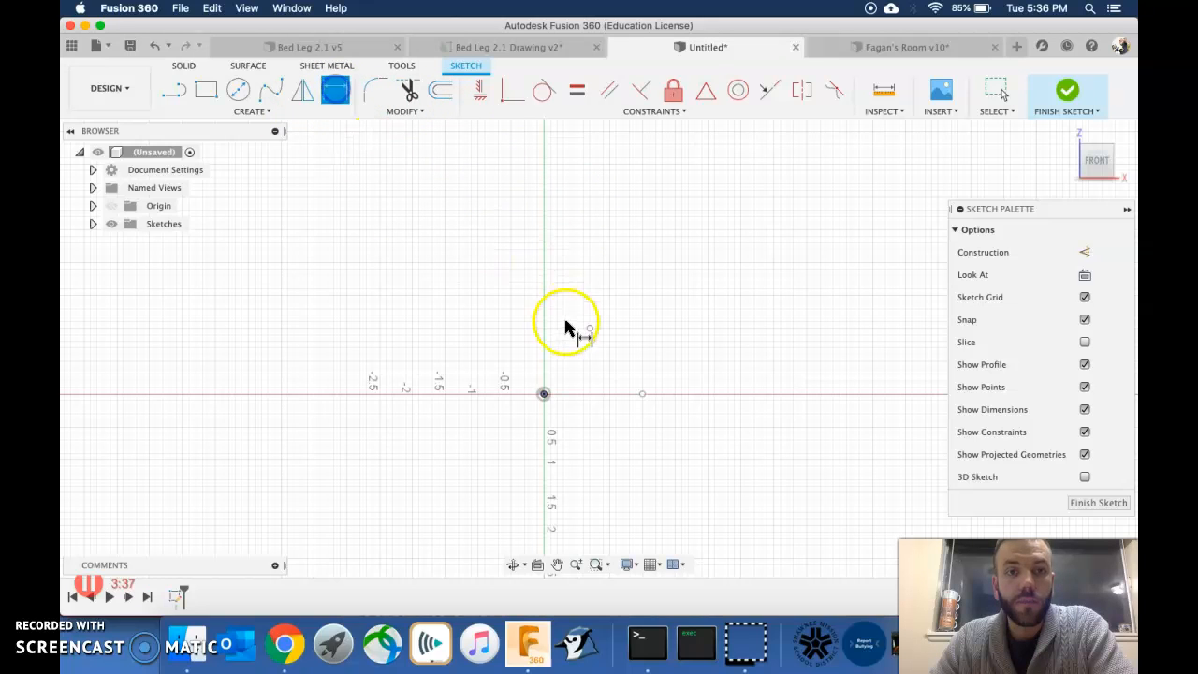
pyautogui.click(544, 394)
pyautogui.click(642, 395)
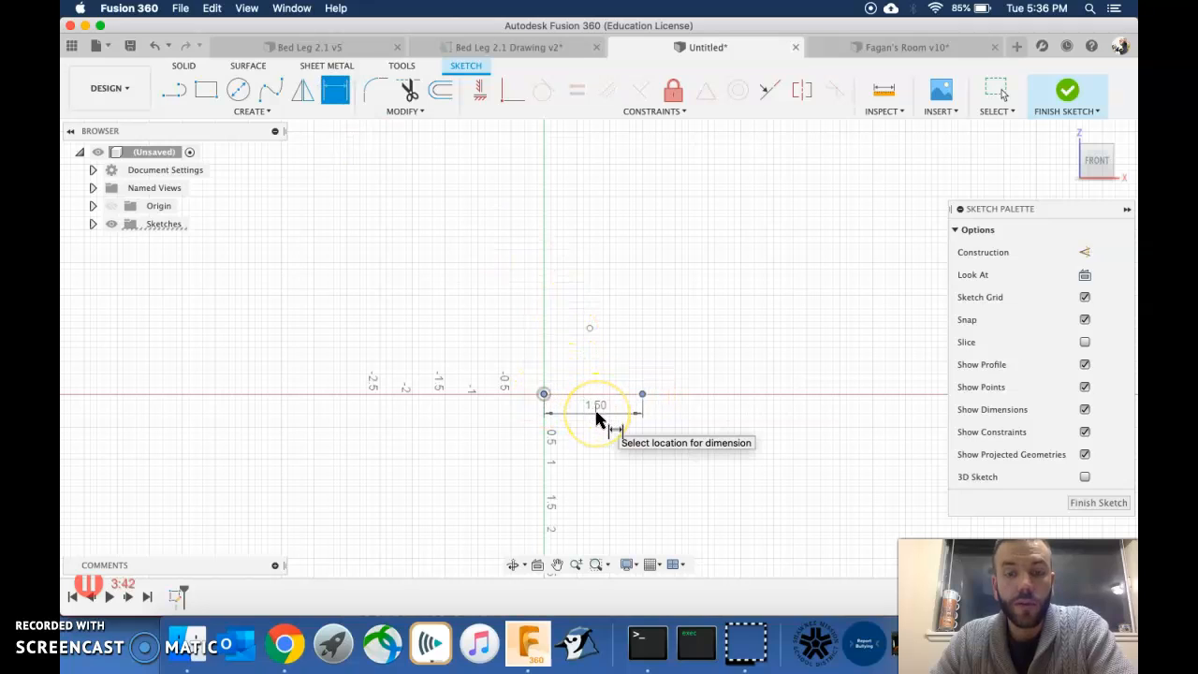
pyautogui.click(596, 528)
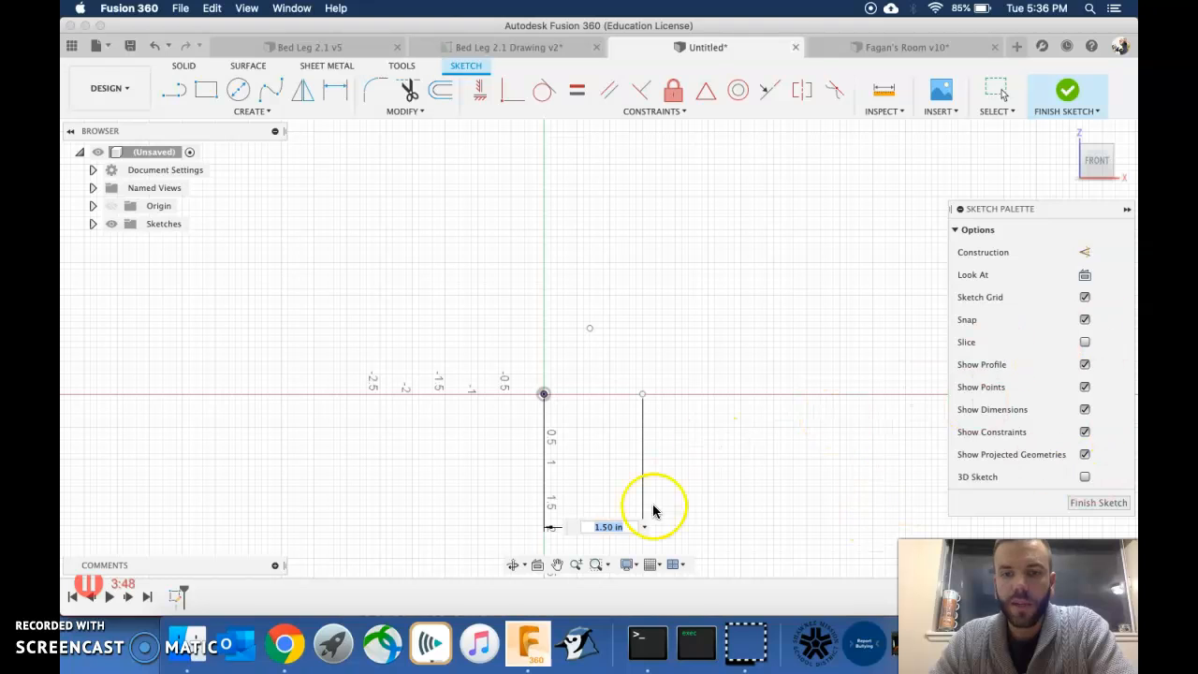
pyautogui.click(700, 480)
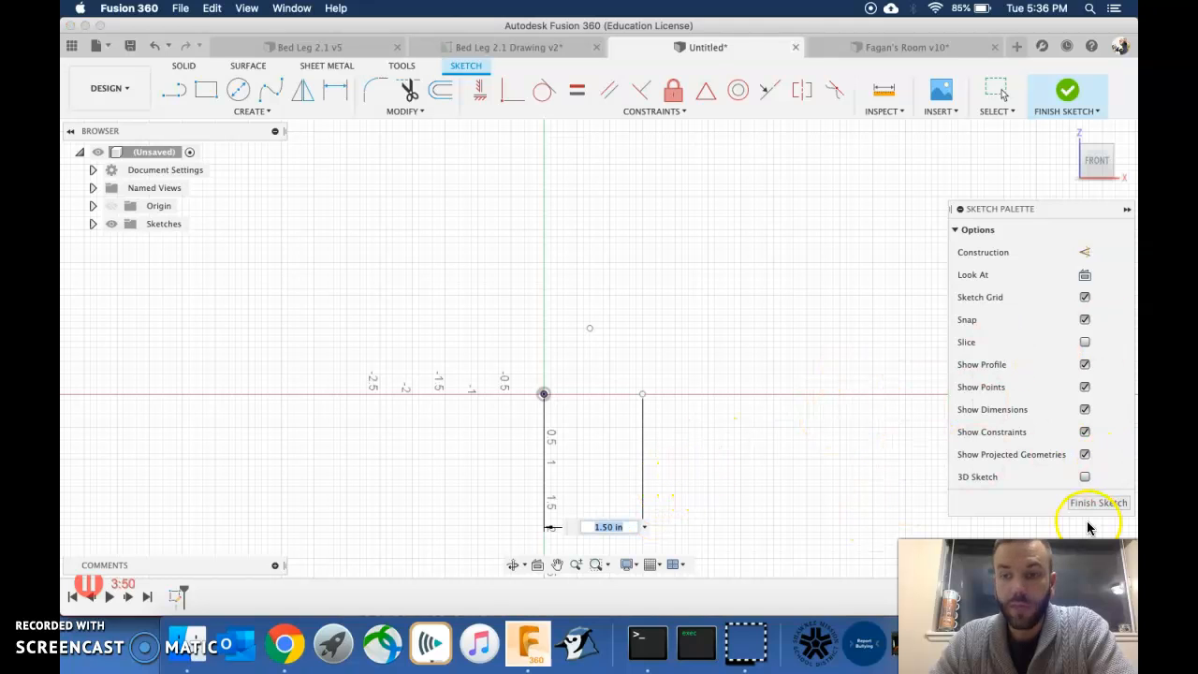
pyautogui.press('Return')
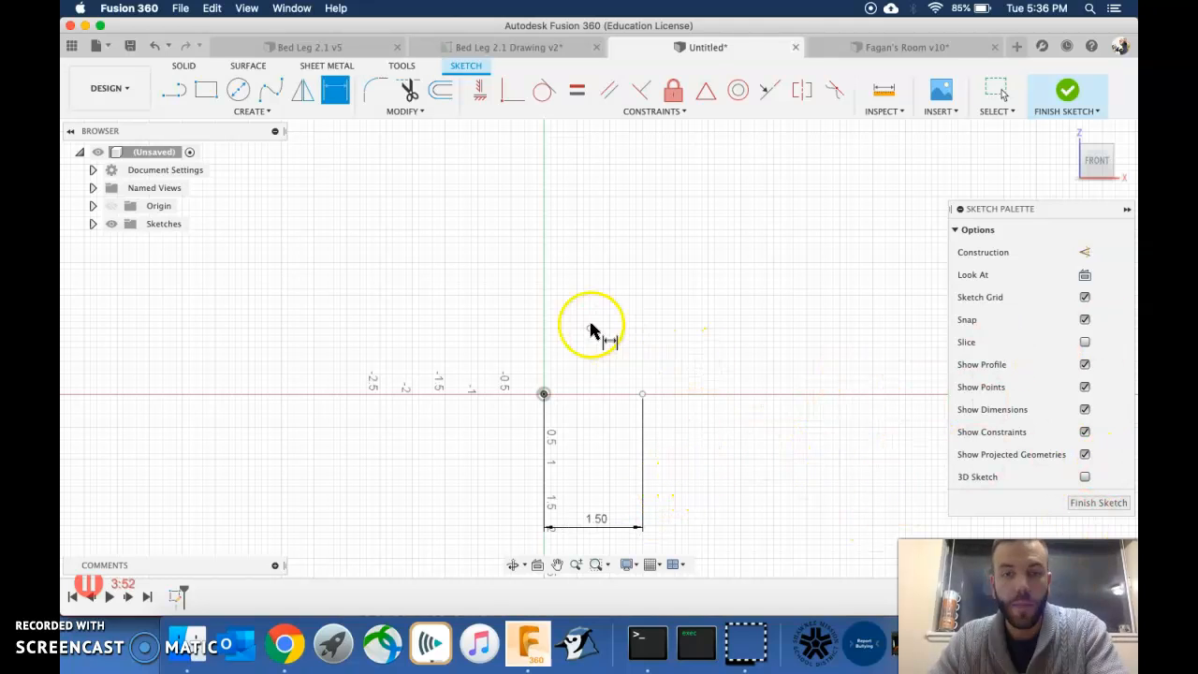
# Dimension the horizontal distance from the origin point to the raised sketch point as 0.75 in.
pyautogui.click(545, 395)
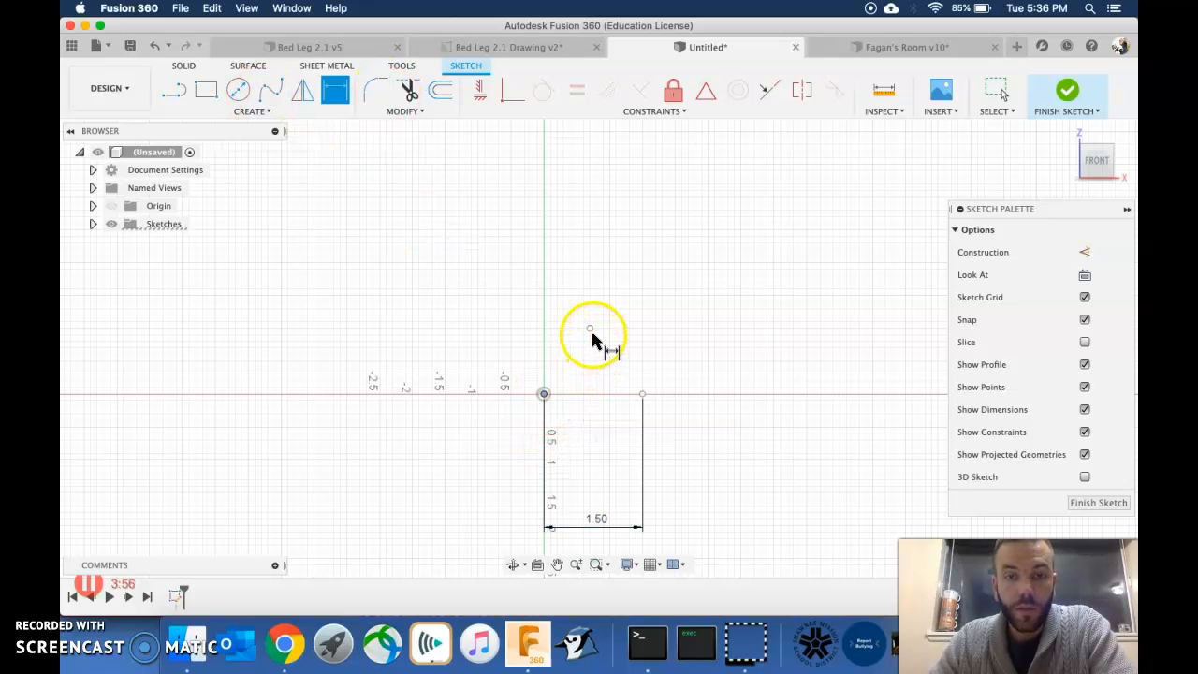
pyautogui.click(589, 329)
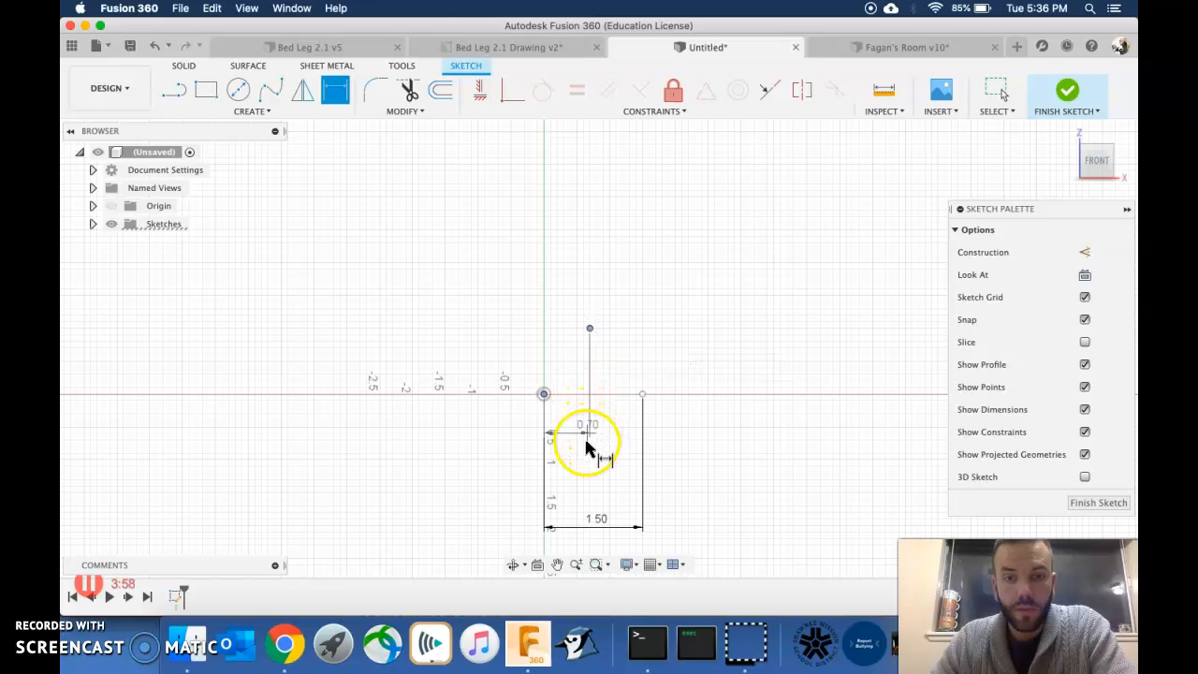
pyautogui.click(572, 491)
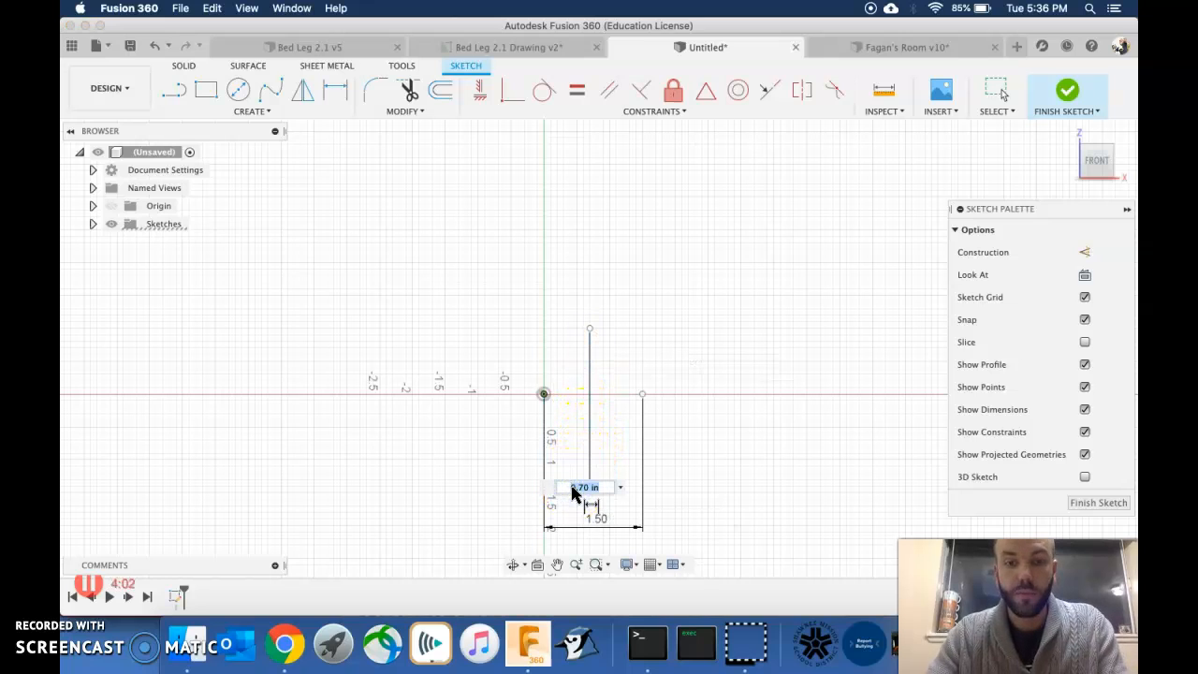
pyautogui.write('.75')
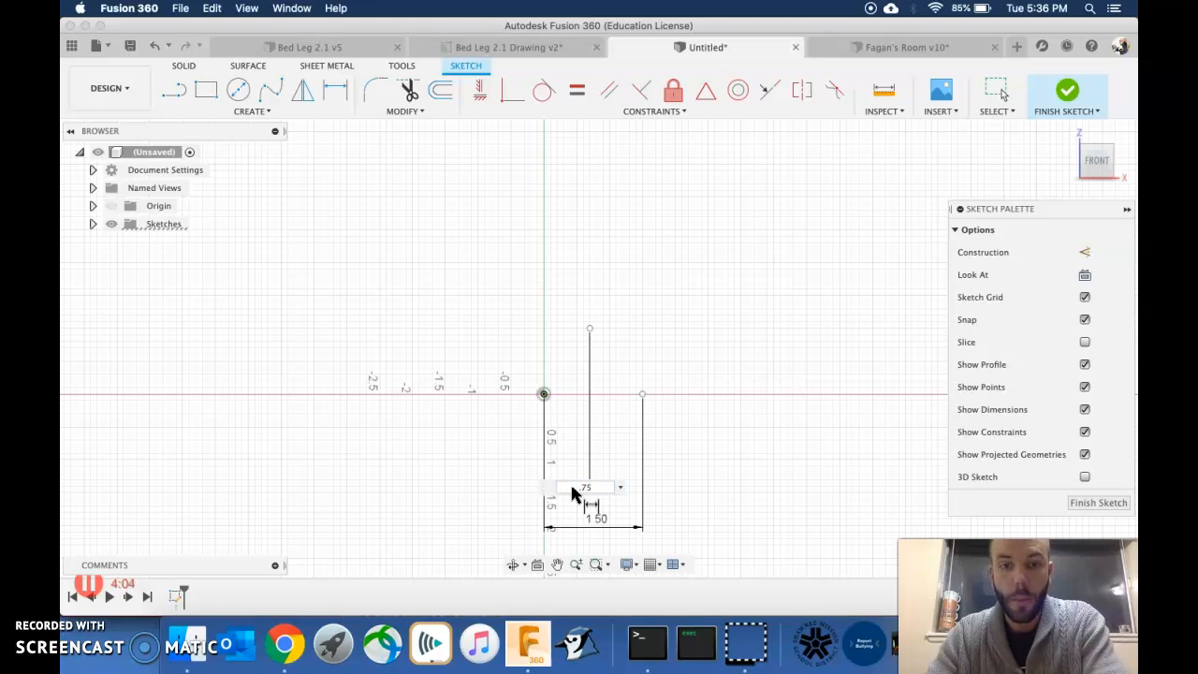
pyautogui.press('Return')
pyautogui.click(585, 288)
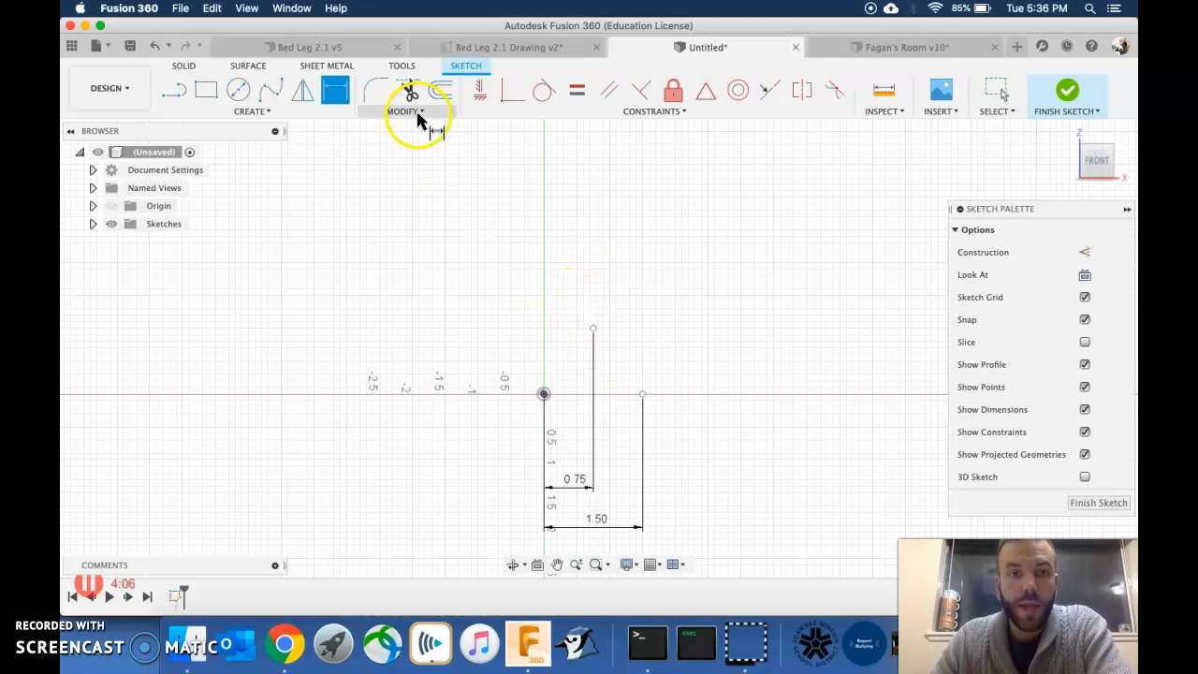
# Dimension the vertical distance from the origin point to the raised sketch point as 1.00 in.
pyautogui.click(543, 396)
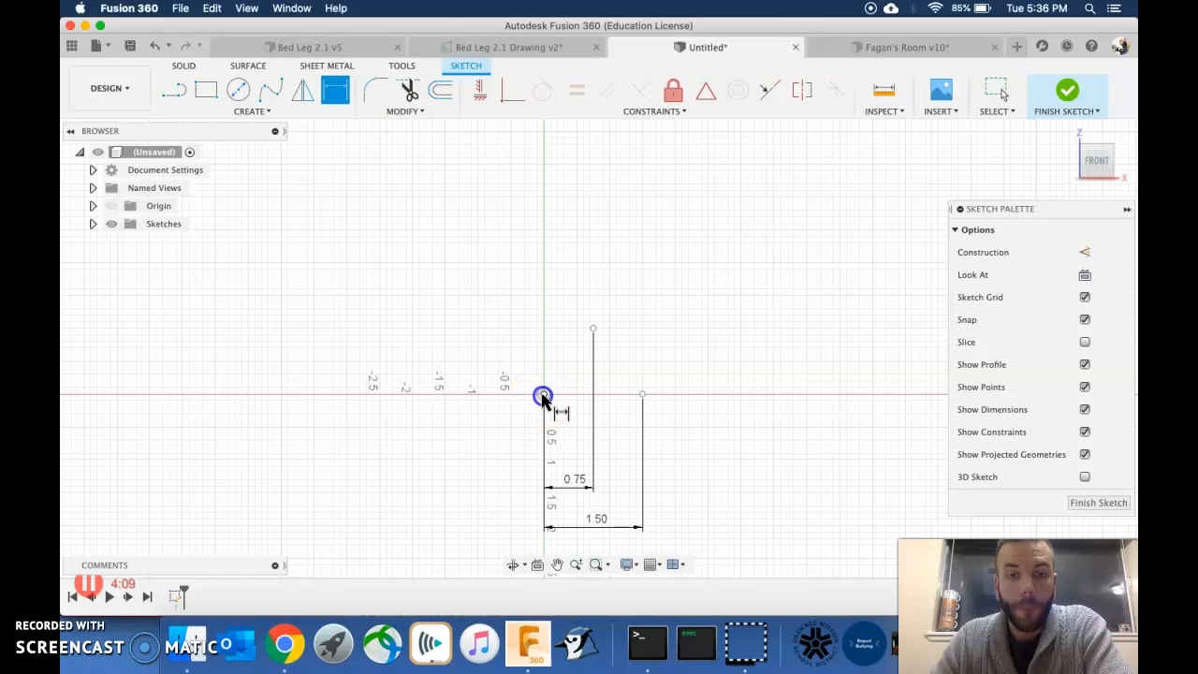
pyautogui.click(593, 329)
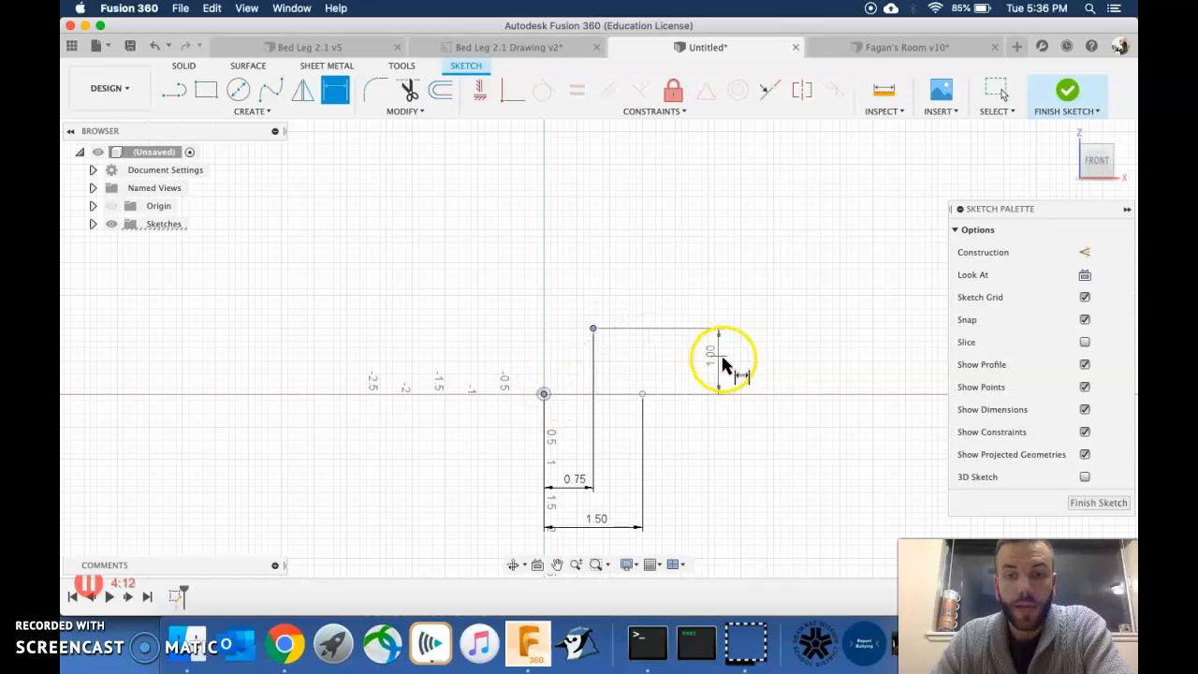
pyautogui.click(727, 358)
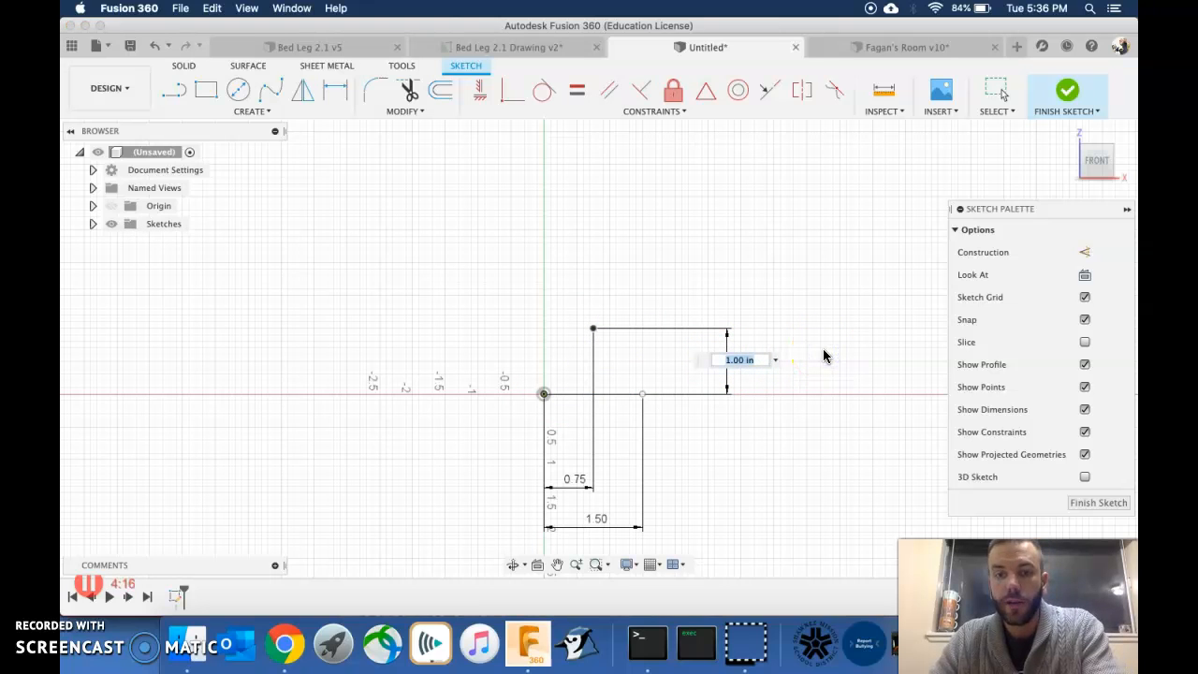
pyautogui.press('Return')
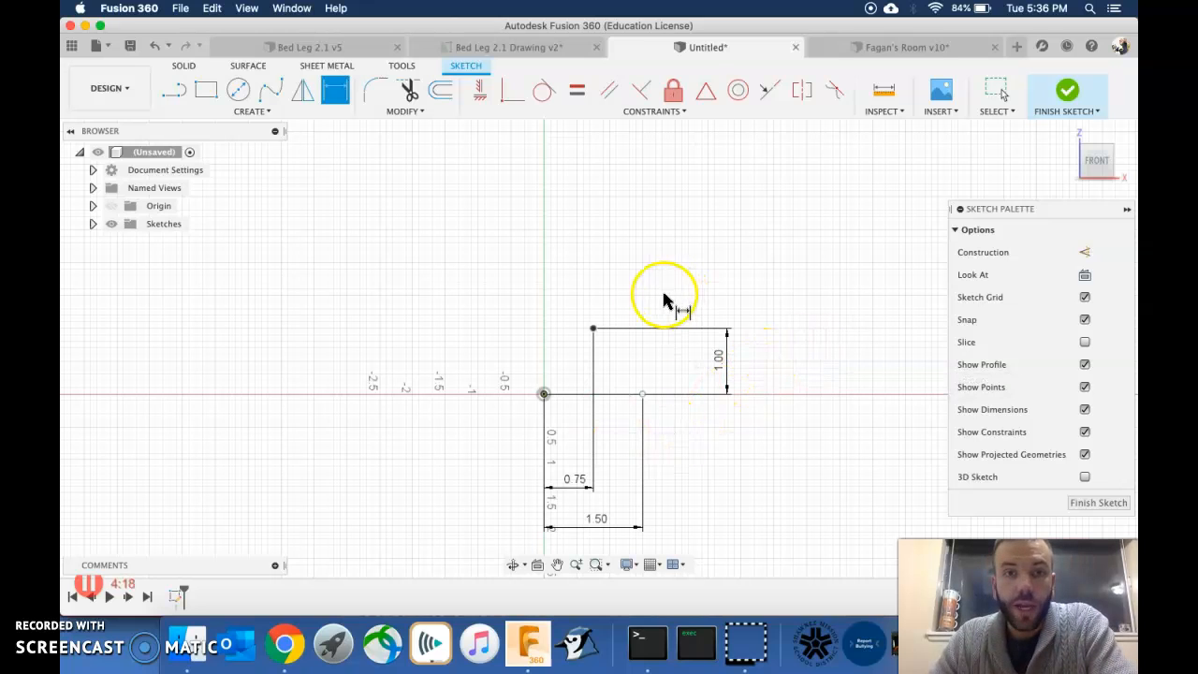
# Apply a Horizontal/Vertical constraint between the origin point and the point 1.50 in from it on the horizontal axis.
pyautogui.click(477, 93)
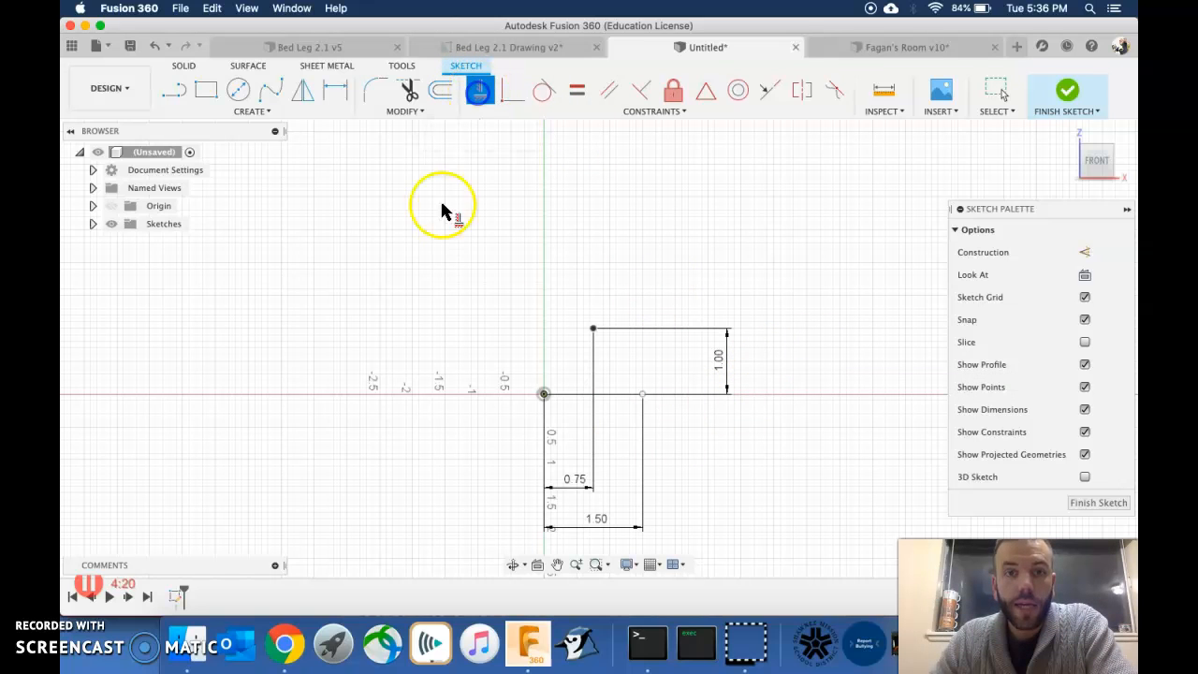
pyautogui.click(643, 395)
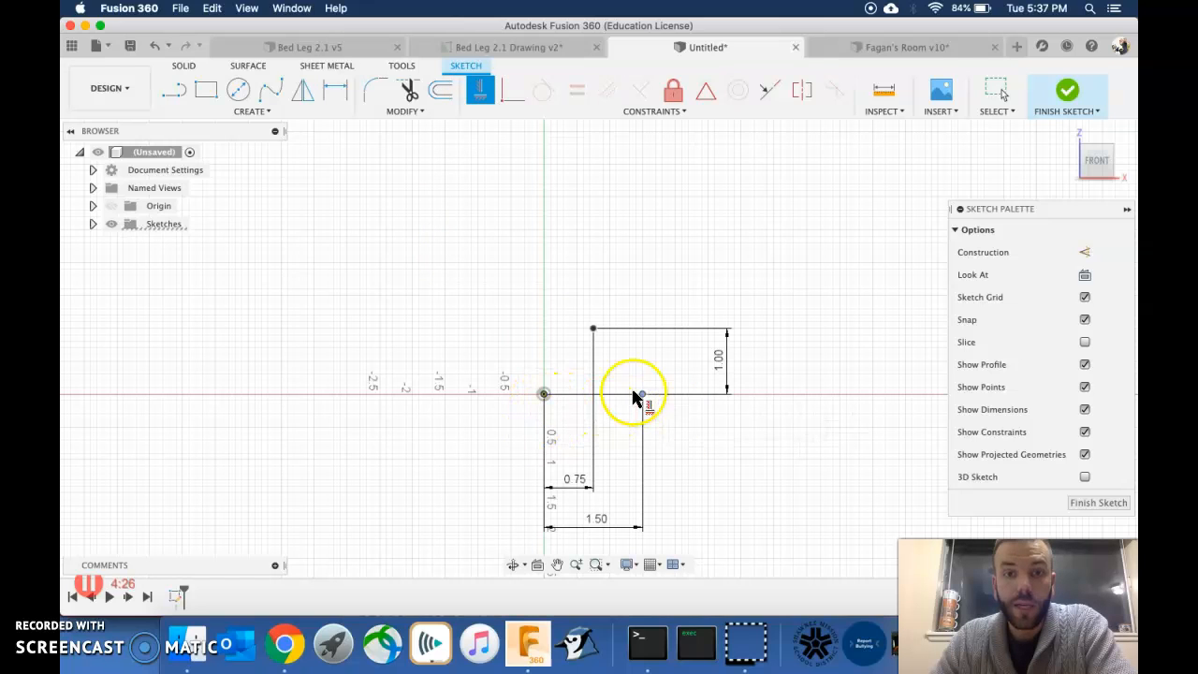
pyautogui.click(546, 397)
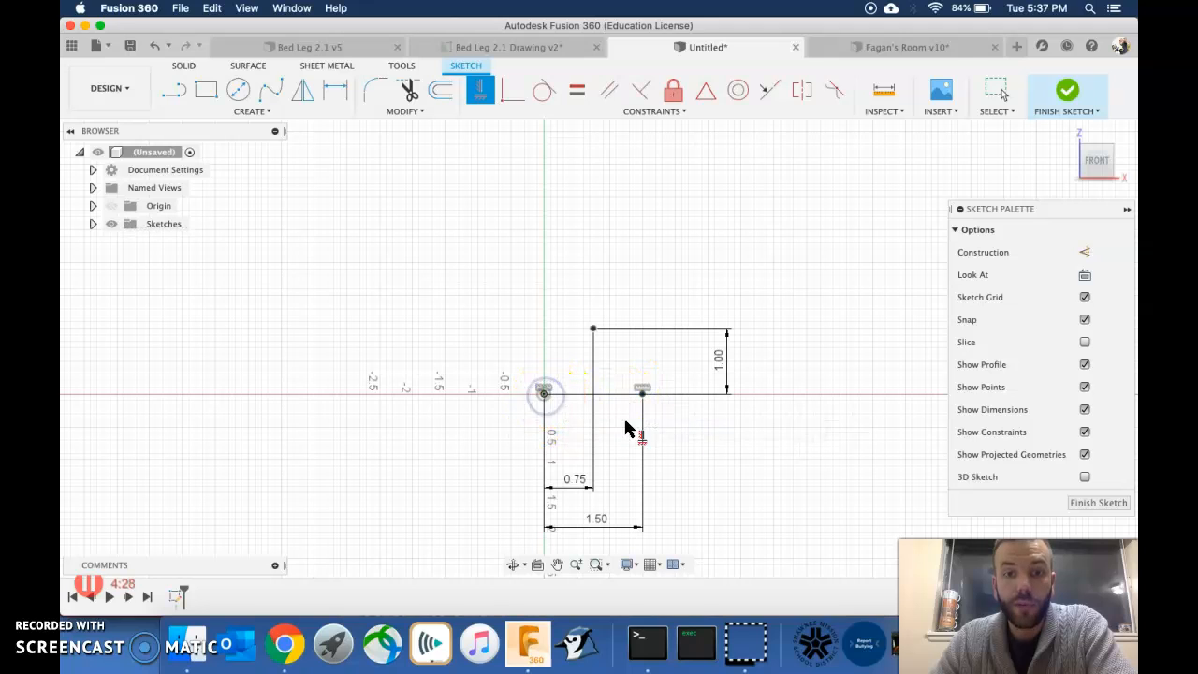
pyautogui.rightClick(760, 459)
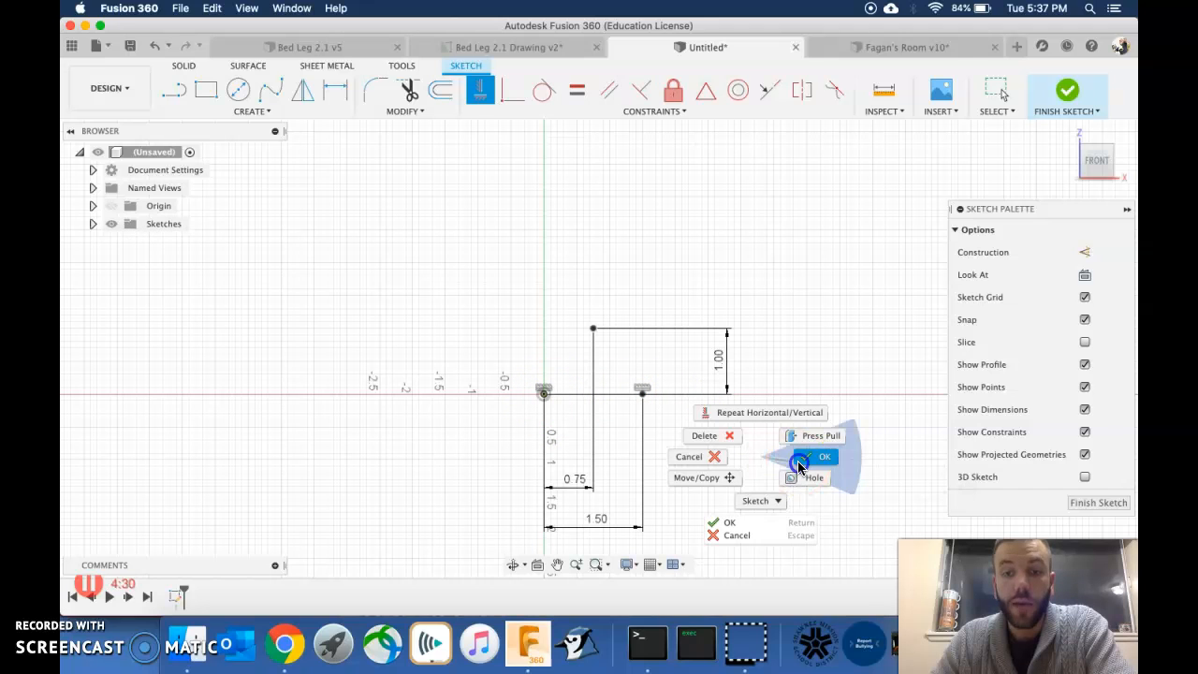
pyautogui.click(798, 460)
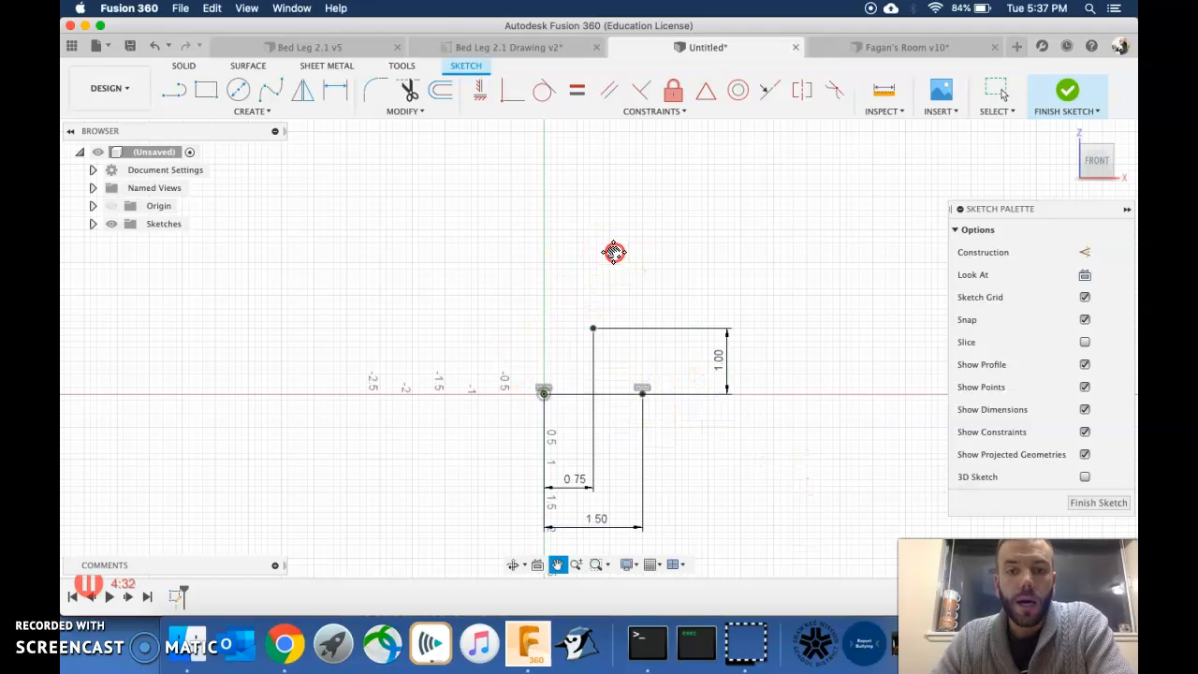
# Check the neck's dimensions in the Bed Leg 2.1 drawing, and place a fourth sketch point directly above the 1.00 in high point.
pyautogui.scroll(-3, 618, 271)
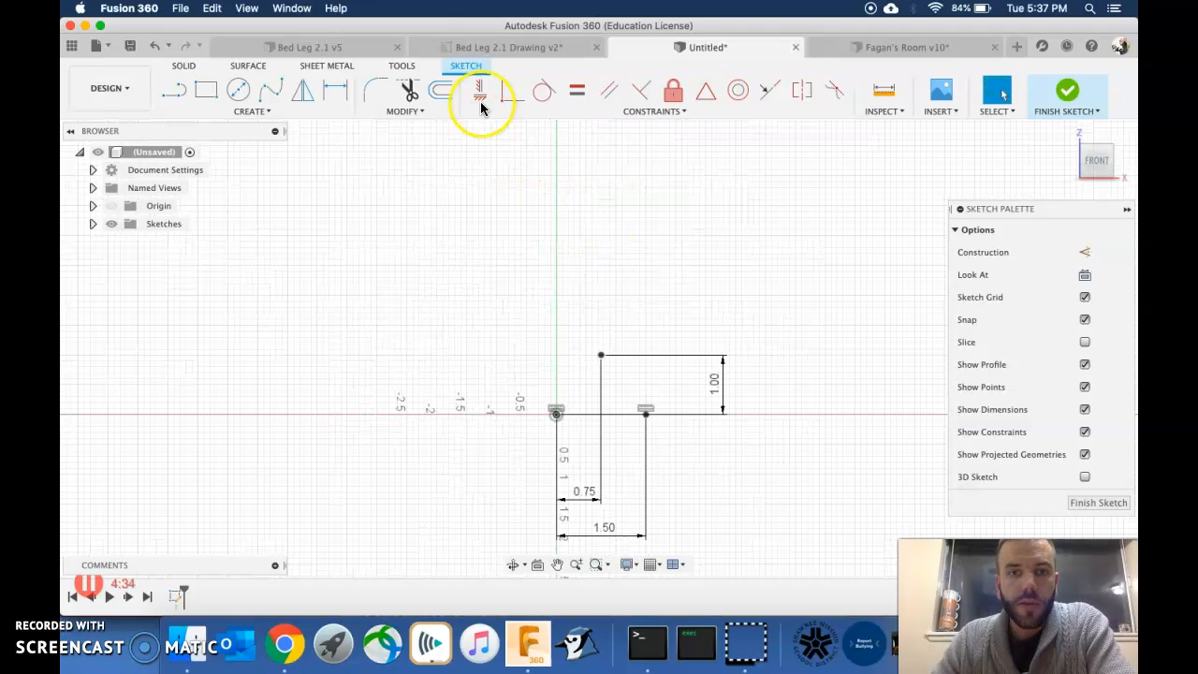
pyautogui.click(506, 47)
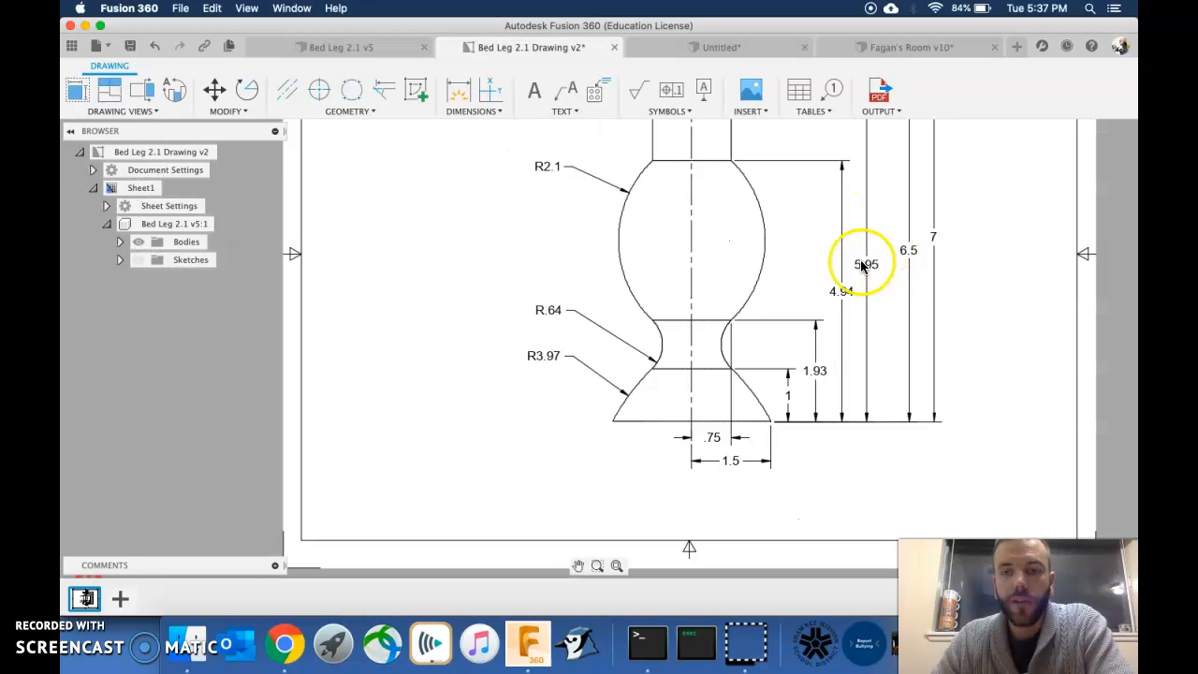
pyautogui.moveTo(811, 246); pyautogui.dragTo(708, 329, button='middle')
pyautogui.click(629, 396)
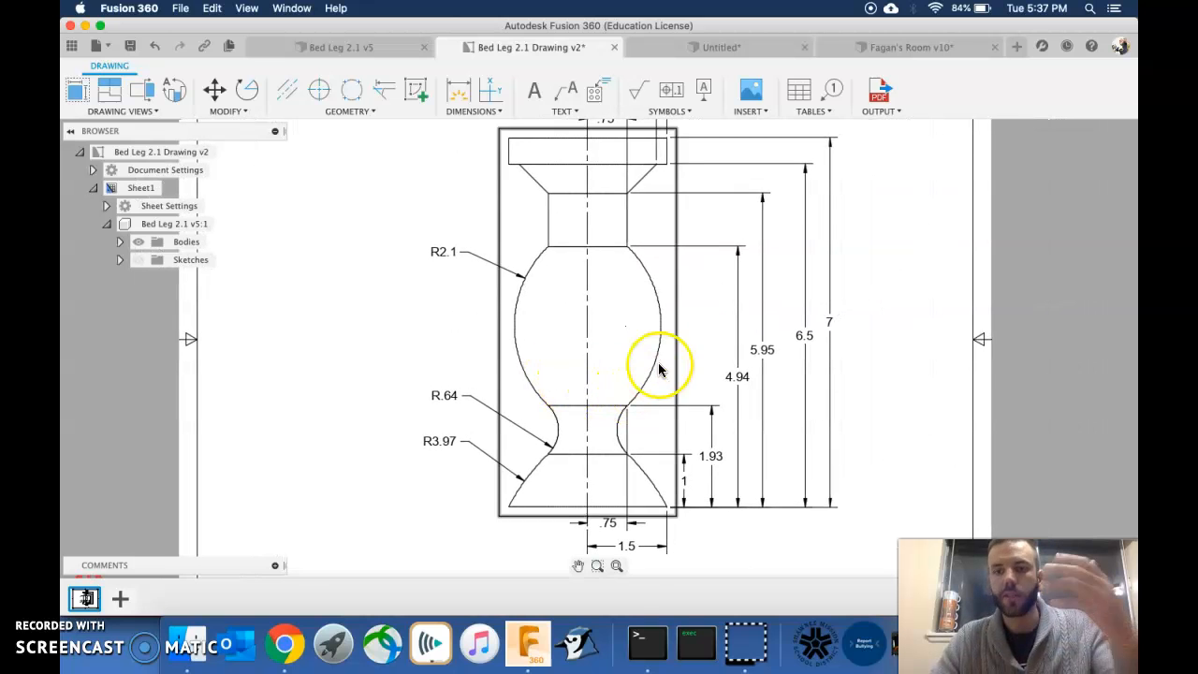
pyautogui.click(272, 590)
pyautogui.click(634, 434)
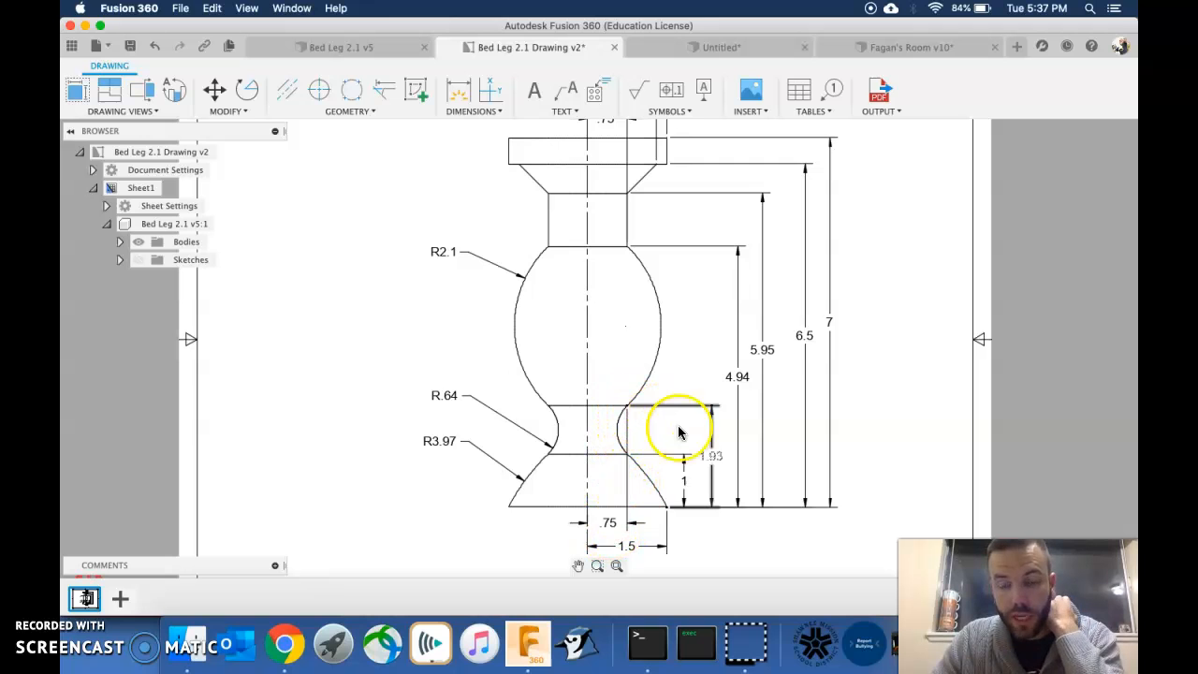
pyautogui.click(700, 47)
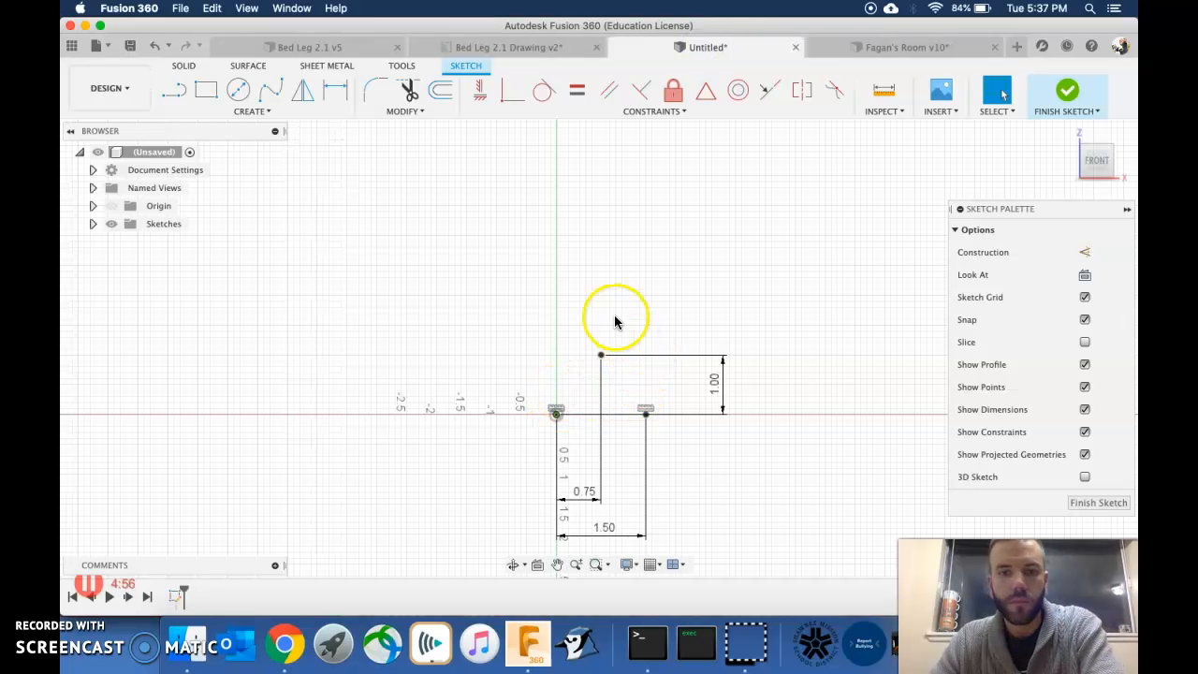
pyautogui.click(270, 116)
pyautogui.click(210, 269)
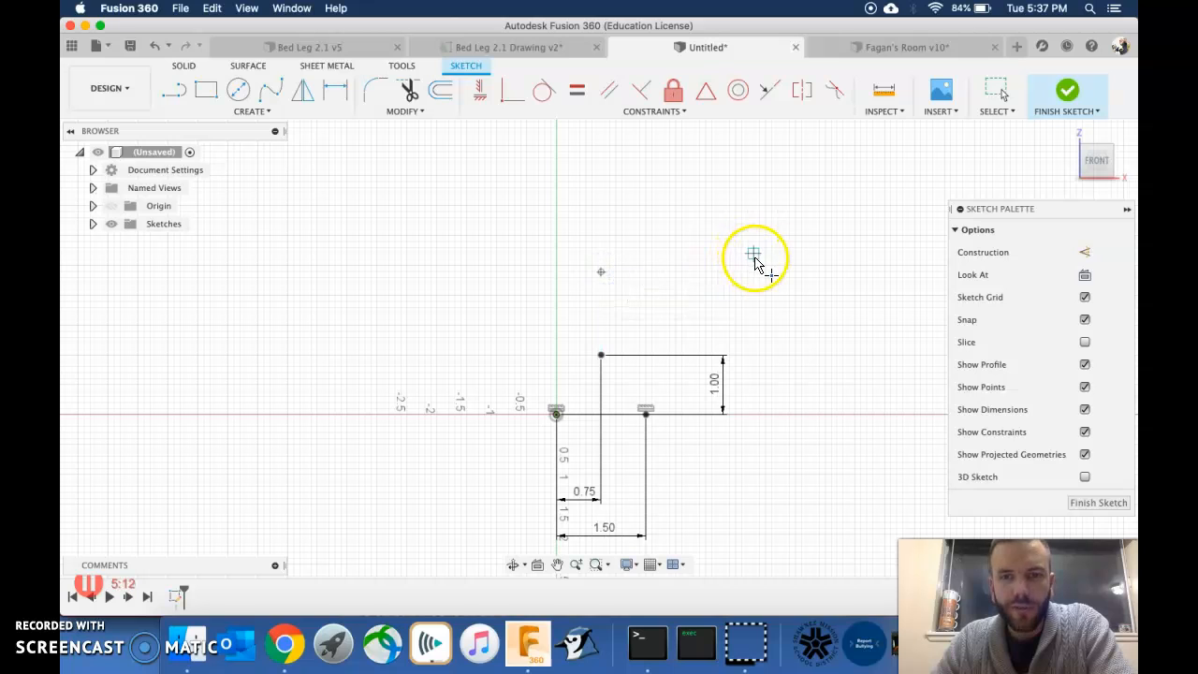
pyautogui.rightClick(754, 254)
pyautogui.click(808, 261)
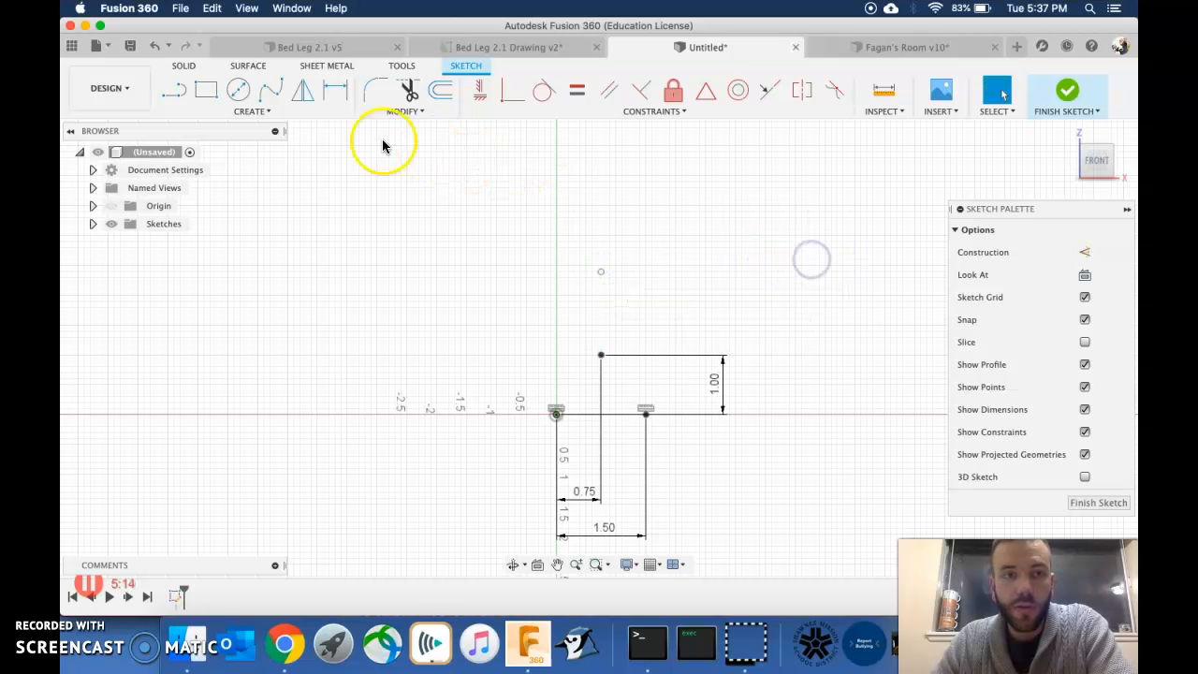
# Align the new upper point vertically with the 1.00 in high point using a Horizontal/Vertical constraint.
pyautogui.click(339, 89)
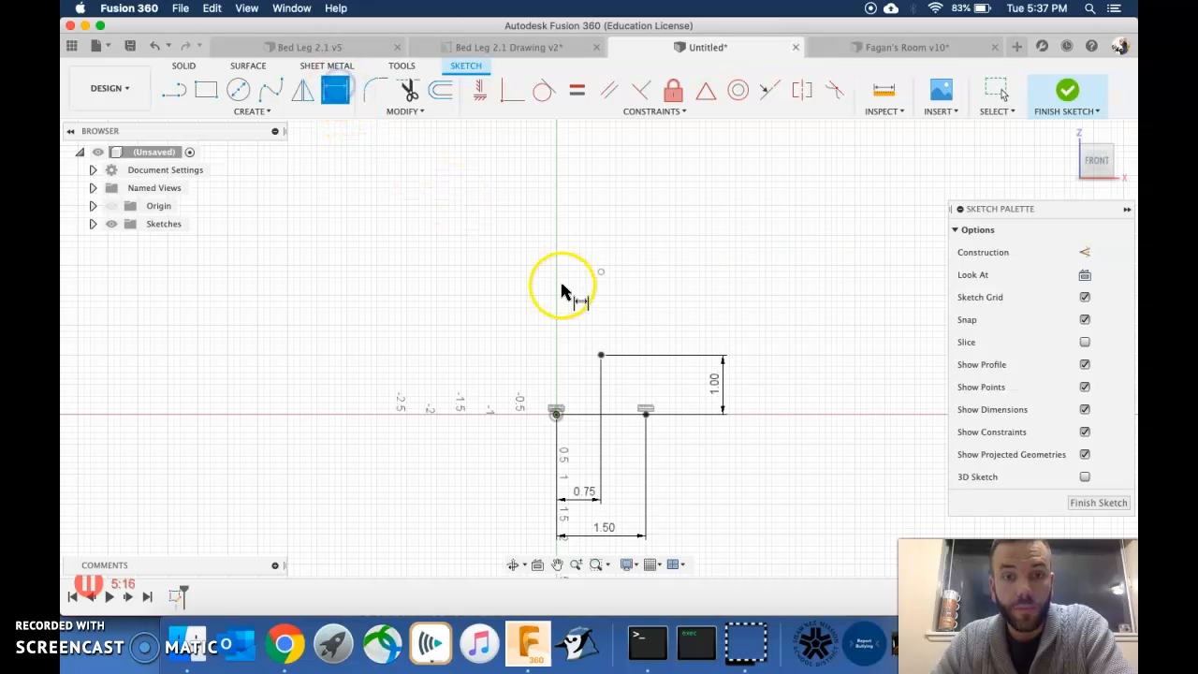
pyautogui.press('Escape')
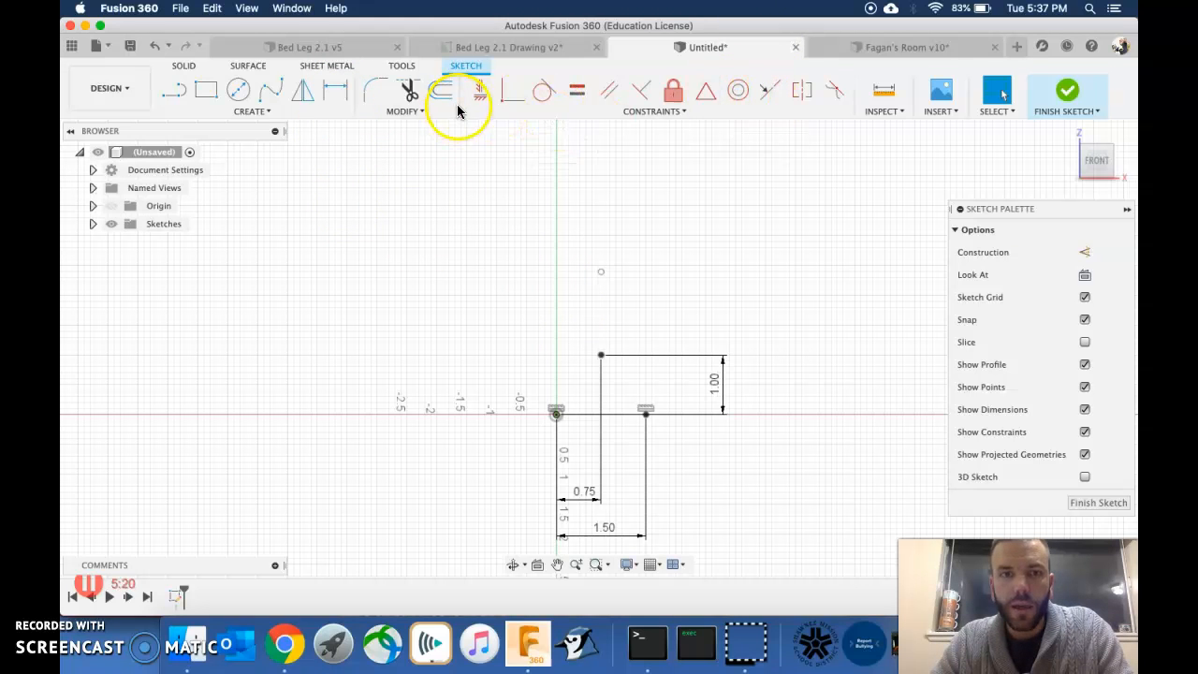
pyautogui.click(478, 97)
pyautogui.click(601, 271)
pyautogui.click(603, 357)
pyautogui.rightClick(474, 302)
pyautogui.click(521, 300)
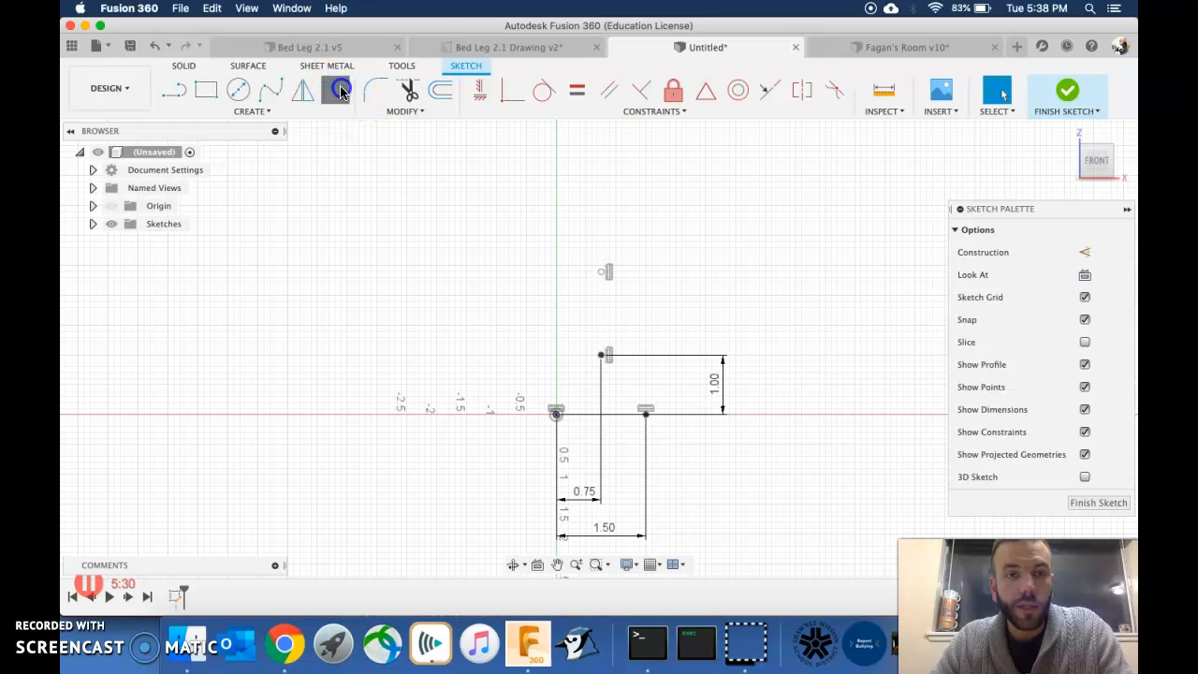
# Dimension the vertical distance from the origin point to the uppermost sketch point as 1.93 in.
pyautogui.click(341, 90)
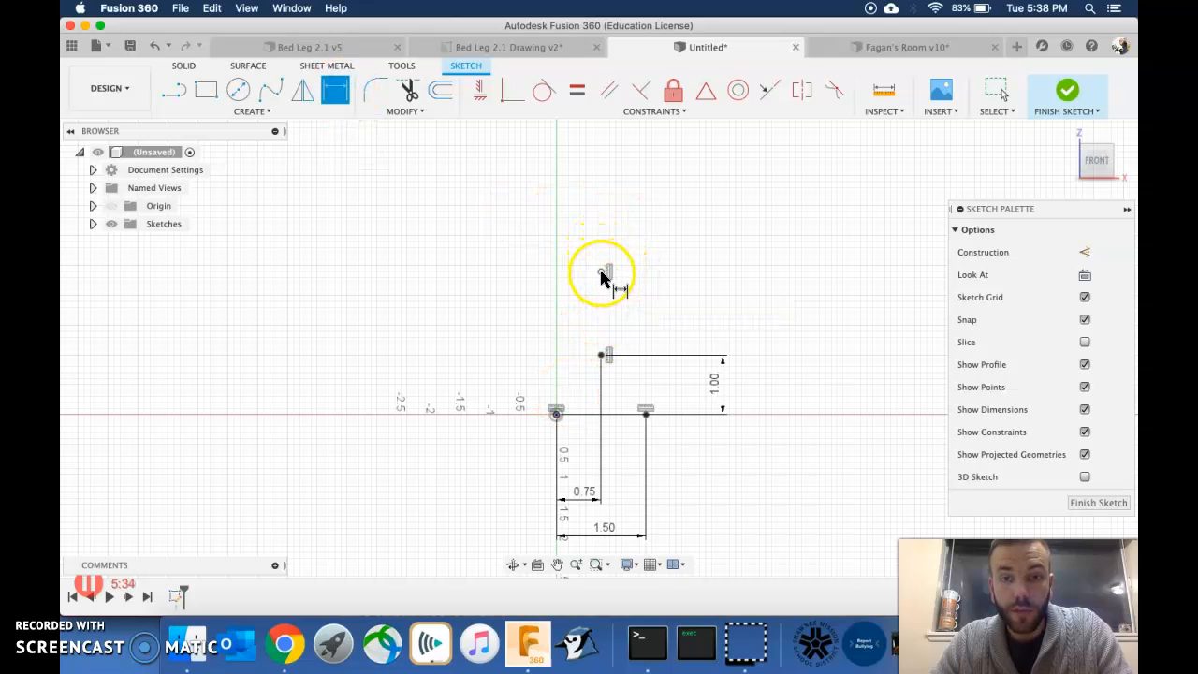
pyautogui.click(601, 273)
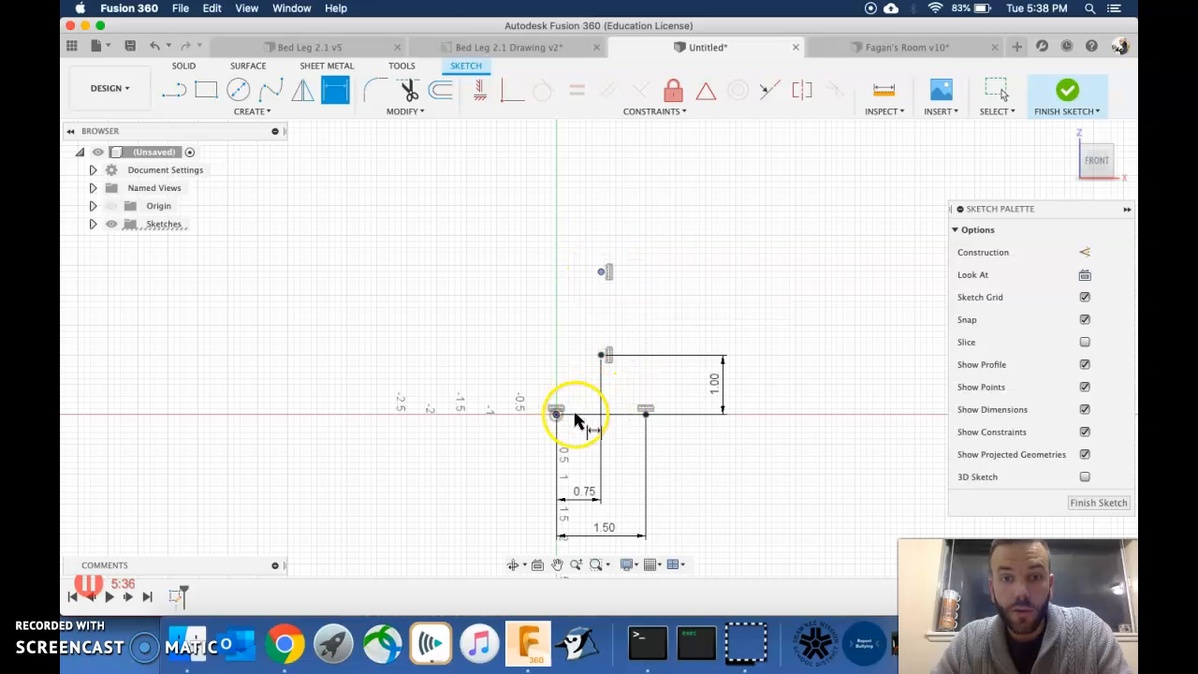
pyautogui.click(556, 415)
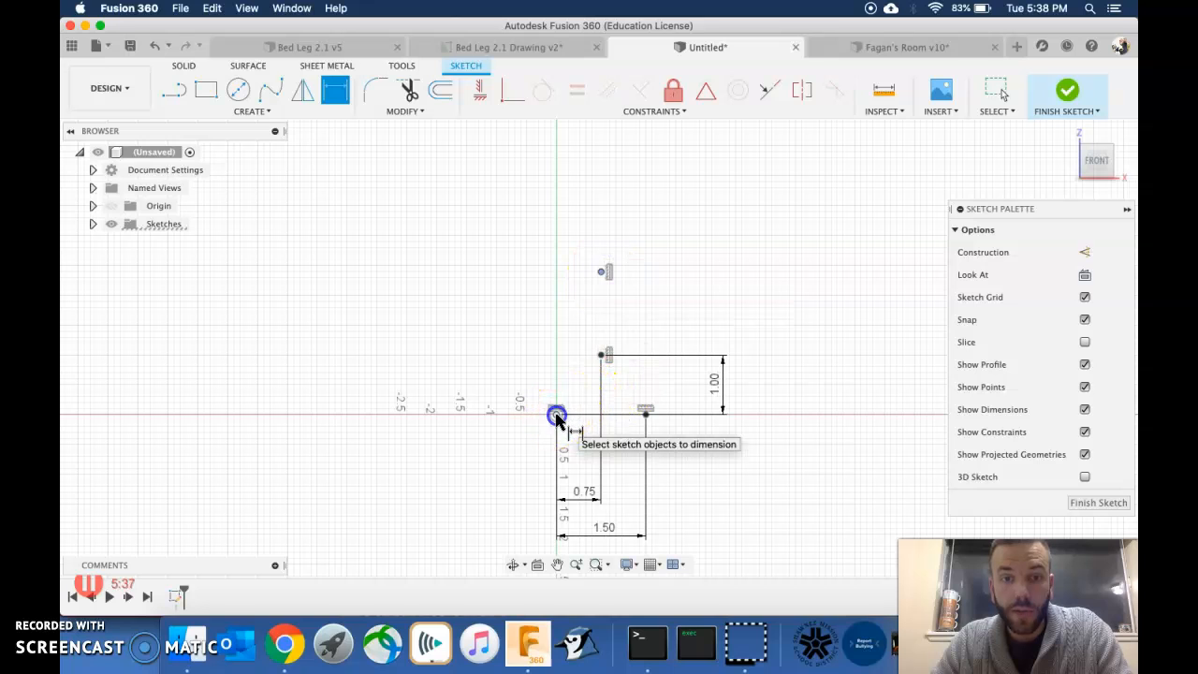
pyautogui.click(760, 351)
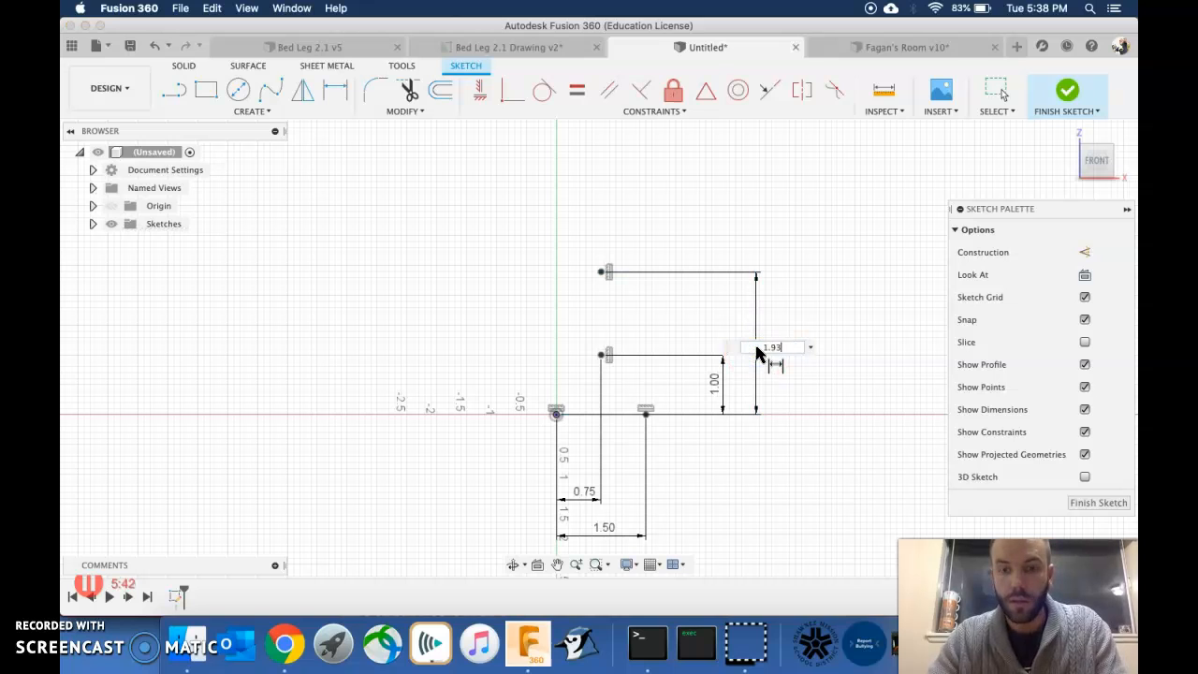
pyautogui.write('1.93')
pyautogui.press('Return')
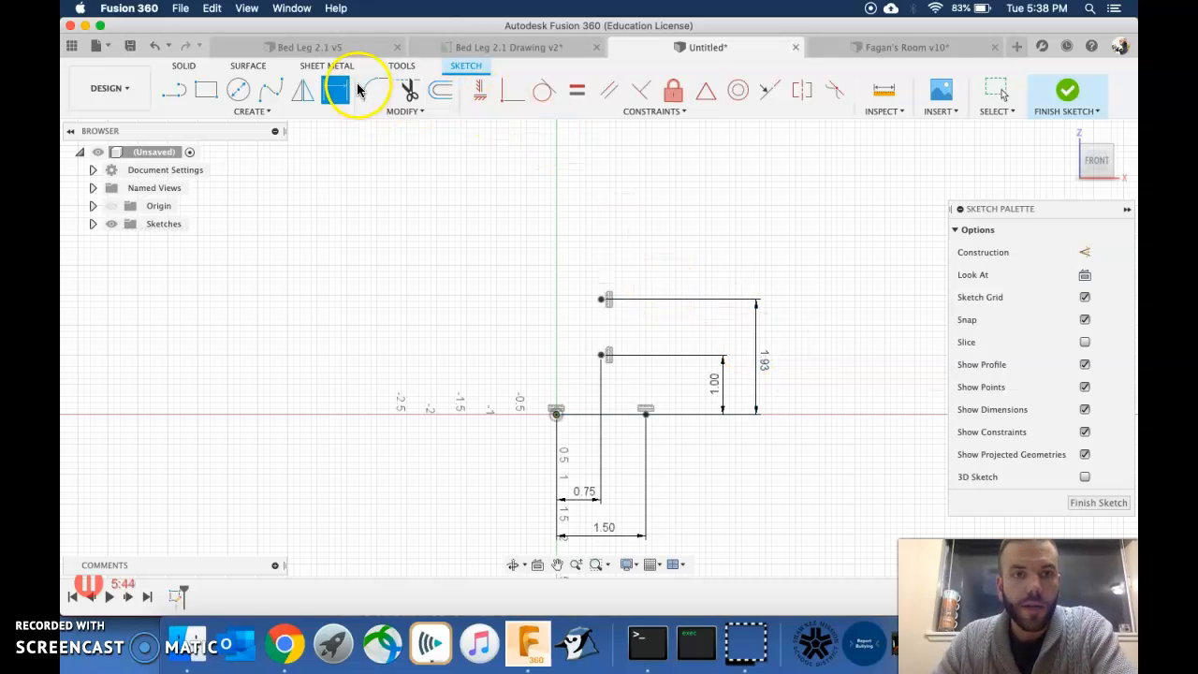
# Review the whole leg profile in the drawing, and sketch the base line from the origin point to the 1.50 in point.
pyautogui.click(501, 47)
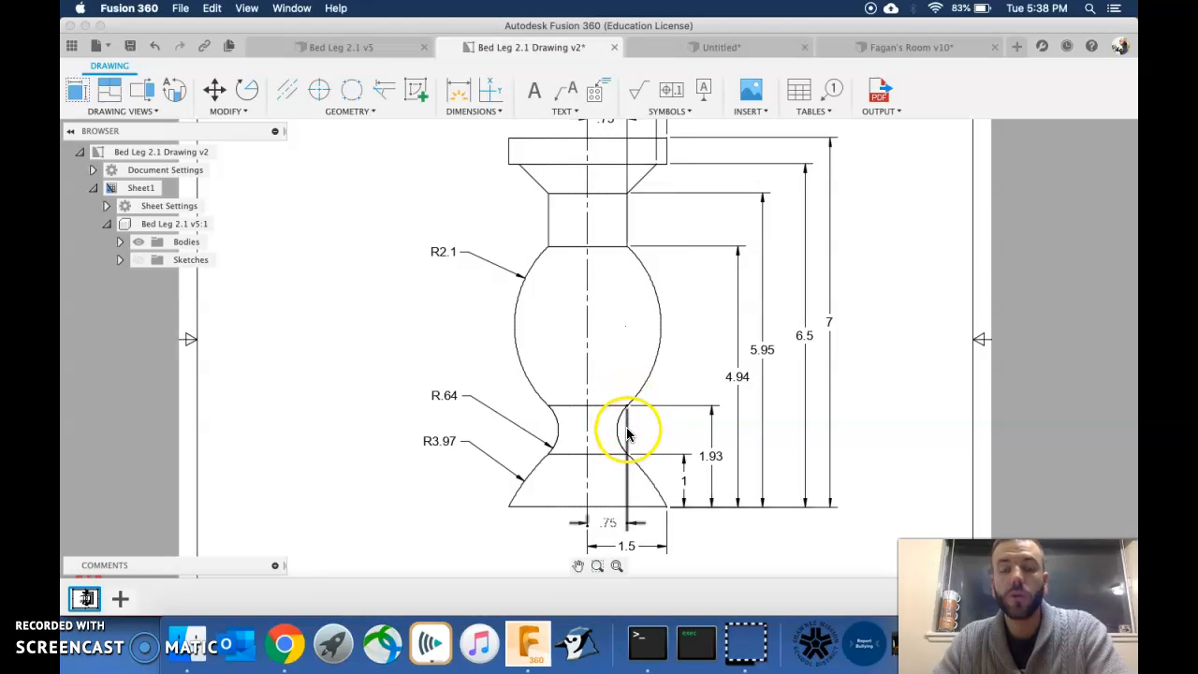
pyautogui.scroll(-3, 627, 433)
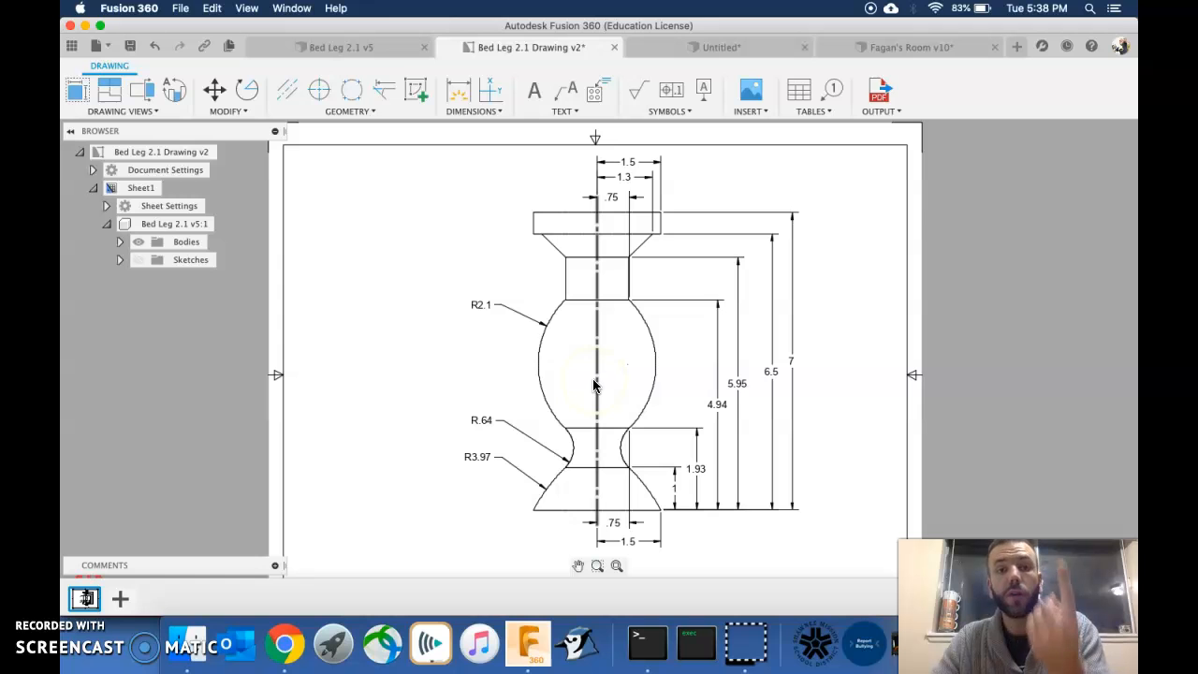
pyautogui.click(684, 56)
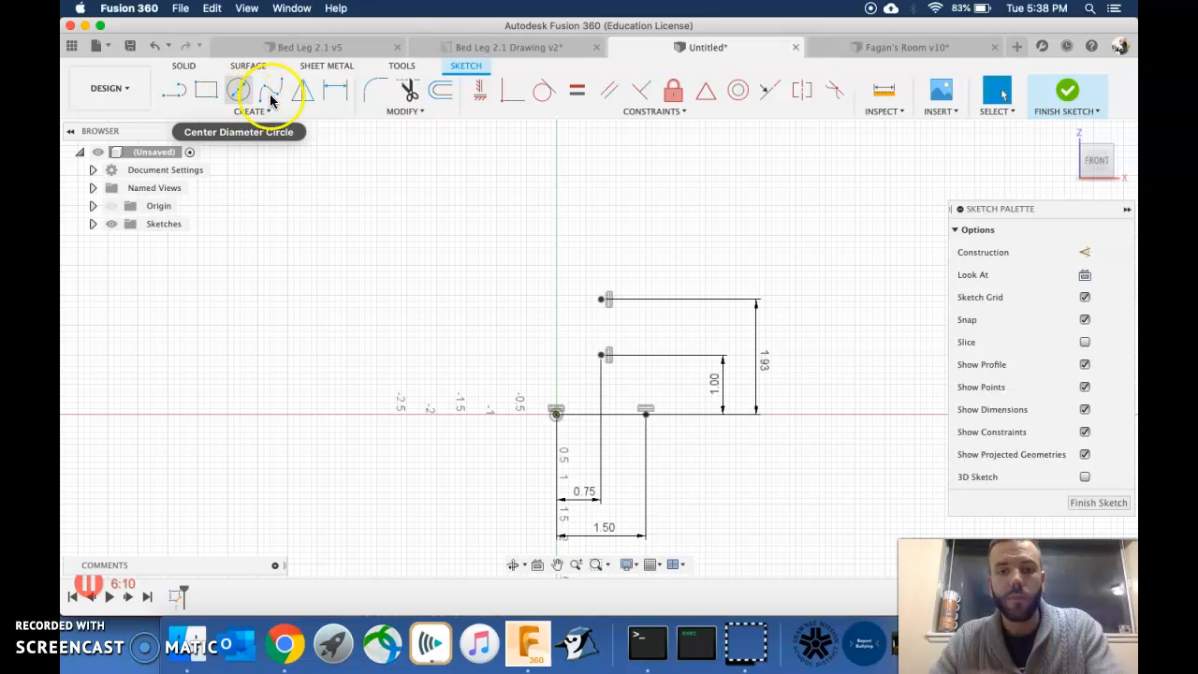
pyautogui.click(173, 95)
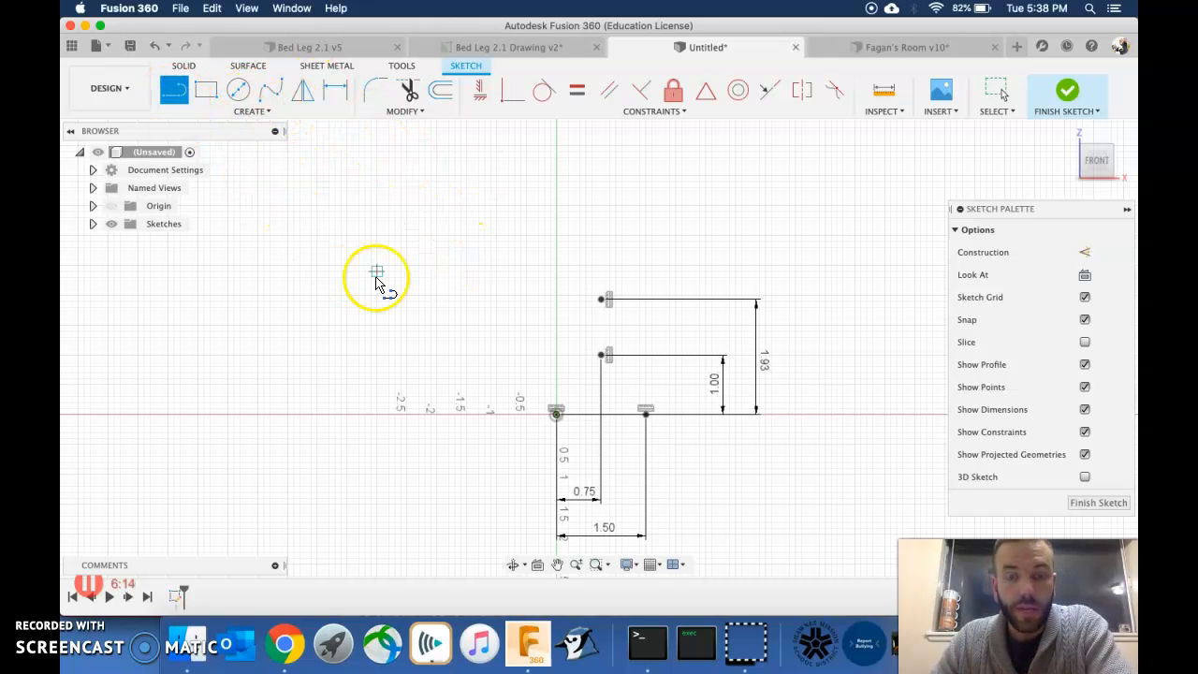
pyautogui.click(556, 413)
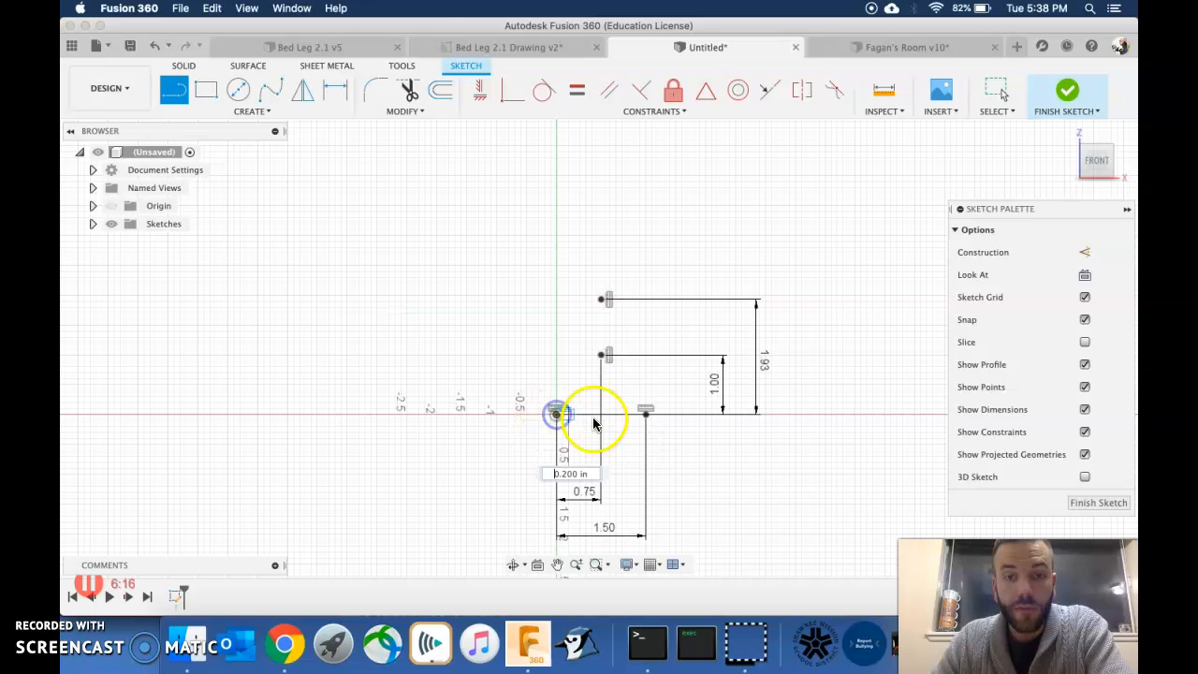
pyautogui.click(645, 413)
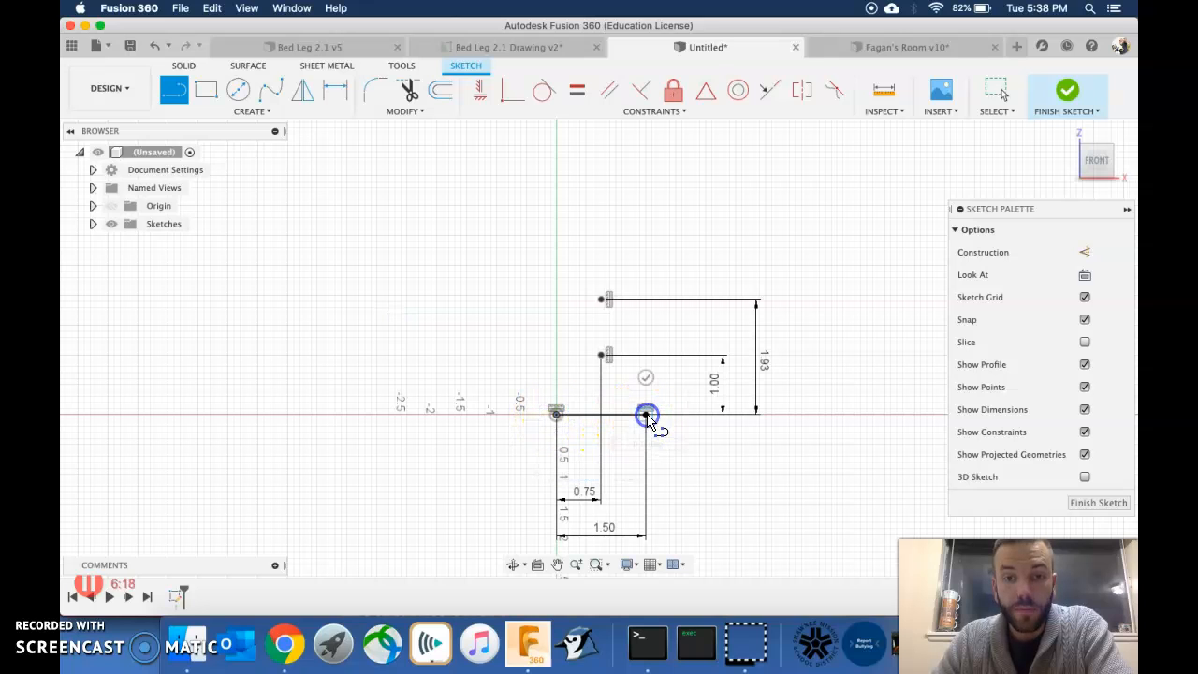
# End the base line at the 1.50 in point without adding another segment.
pyautogui.rightClick(339, 323)
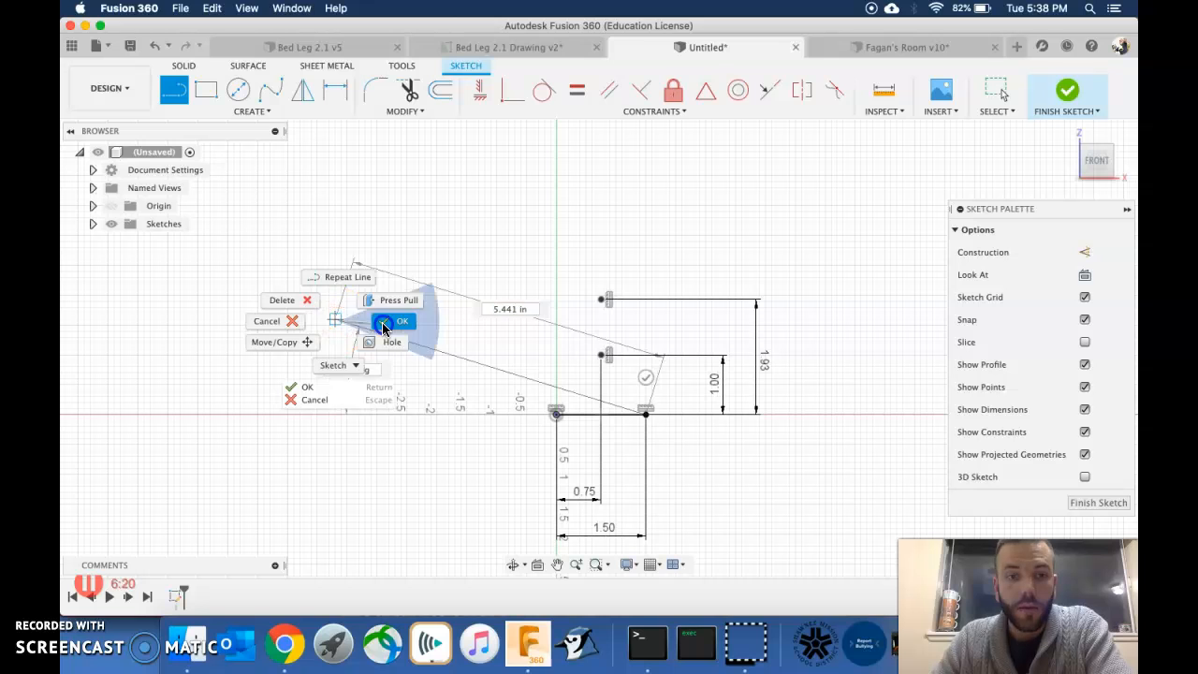
pyautogui.click(384, 321)
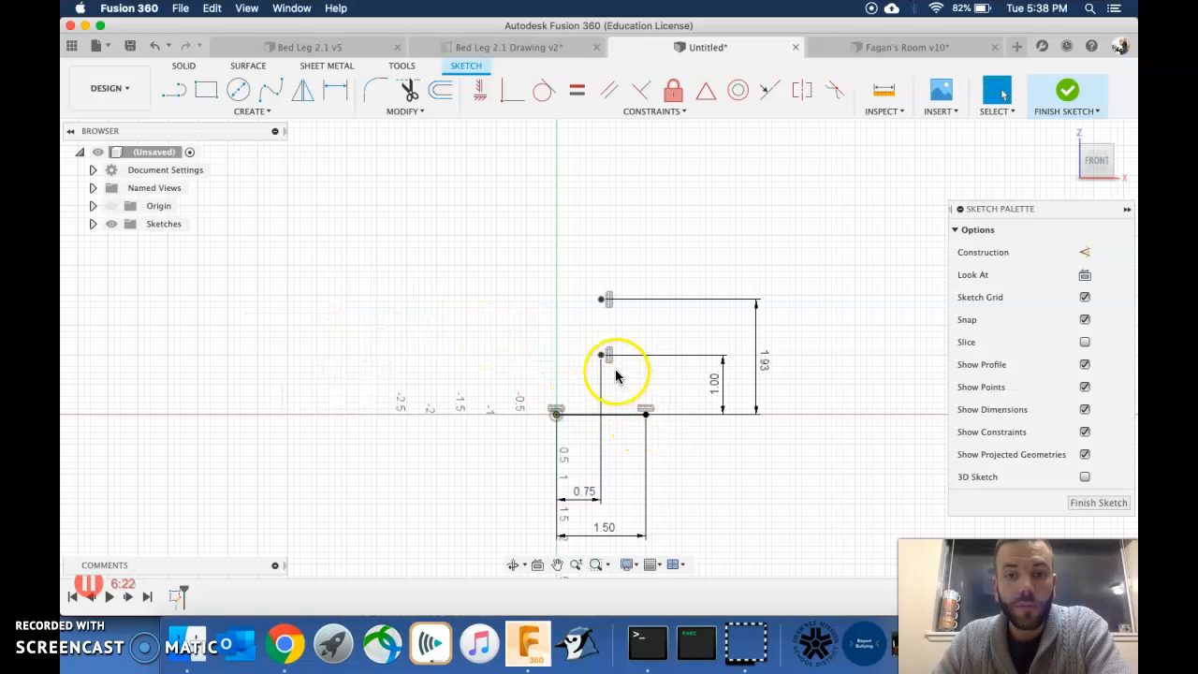
pyautogui.moveTo(556, 347); pyautogui.dragTo(555, 409, button='middle')
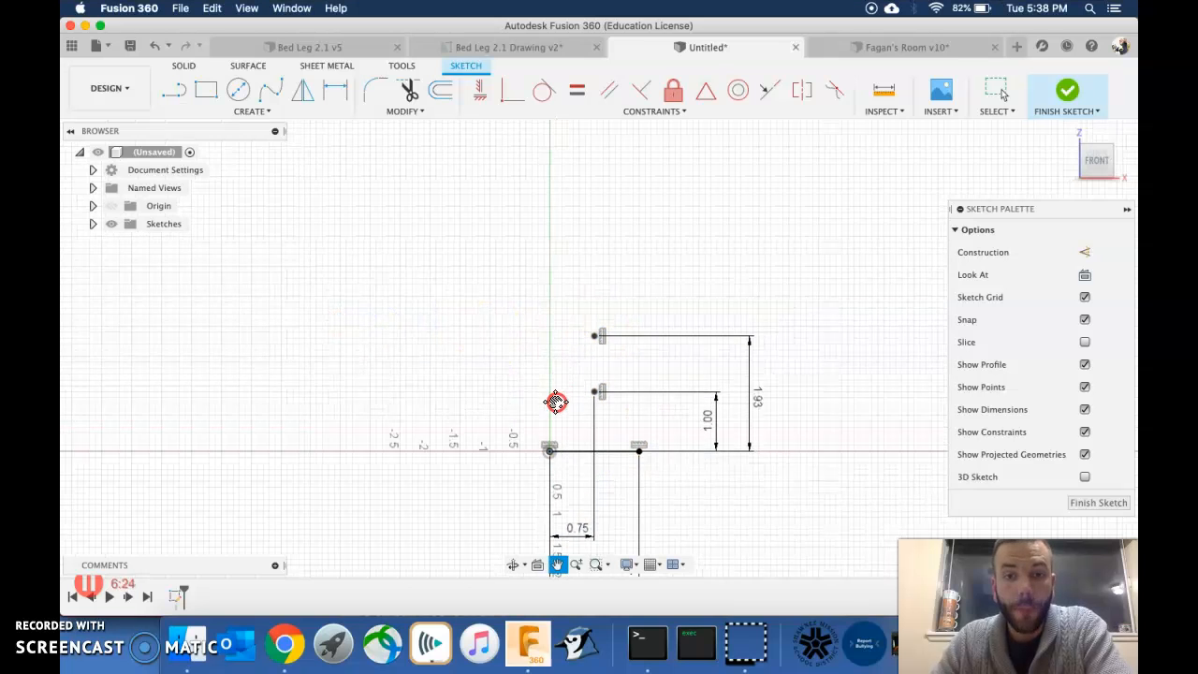
pyautogui.click(251, 112)
pyautogui.moveTo(239, 143)
pyautogui.click(409, 129)
pyautogui.scroll(-2, 484, 330)
pyautogui.moveTo(511, 288); pyautogui.dragTo(506, 318, button='middle')
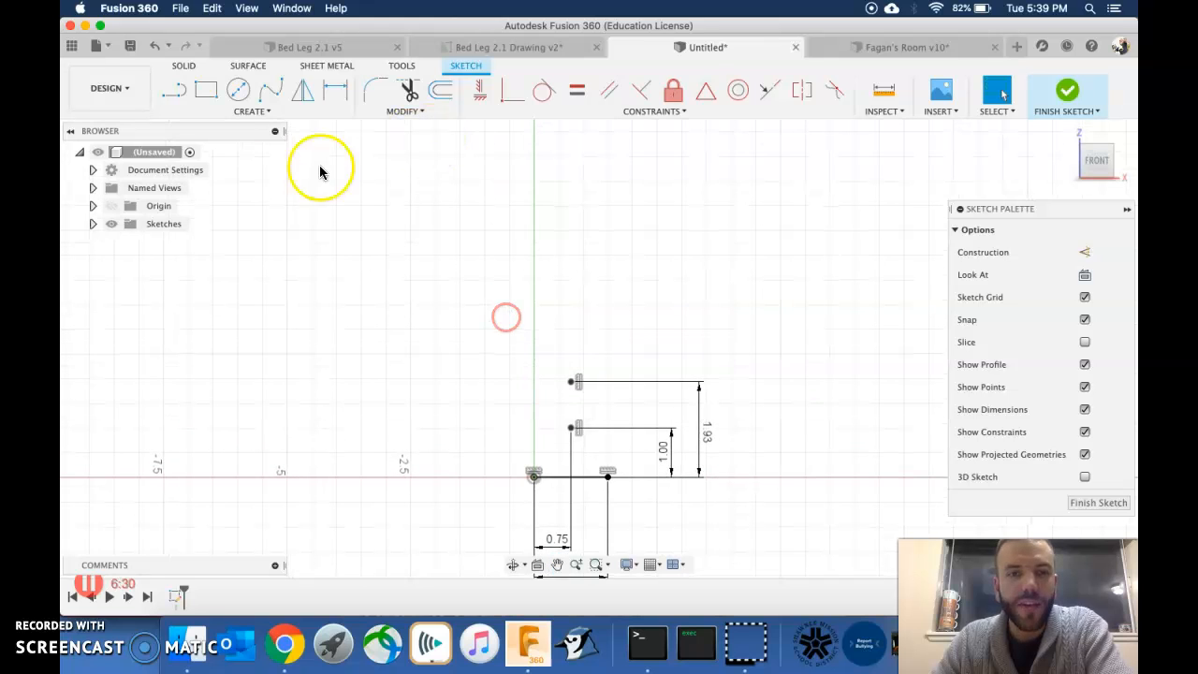
# Check the overall height in the Bed Leg 2.1 drawing, and sketch a 7 in vertical line up from the origin.
pyautogui.click(518, 49)
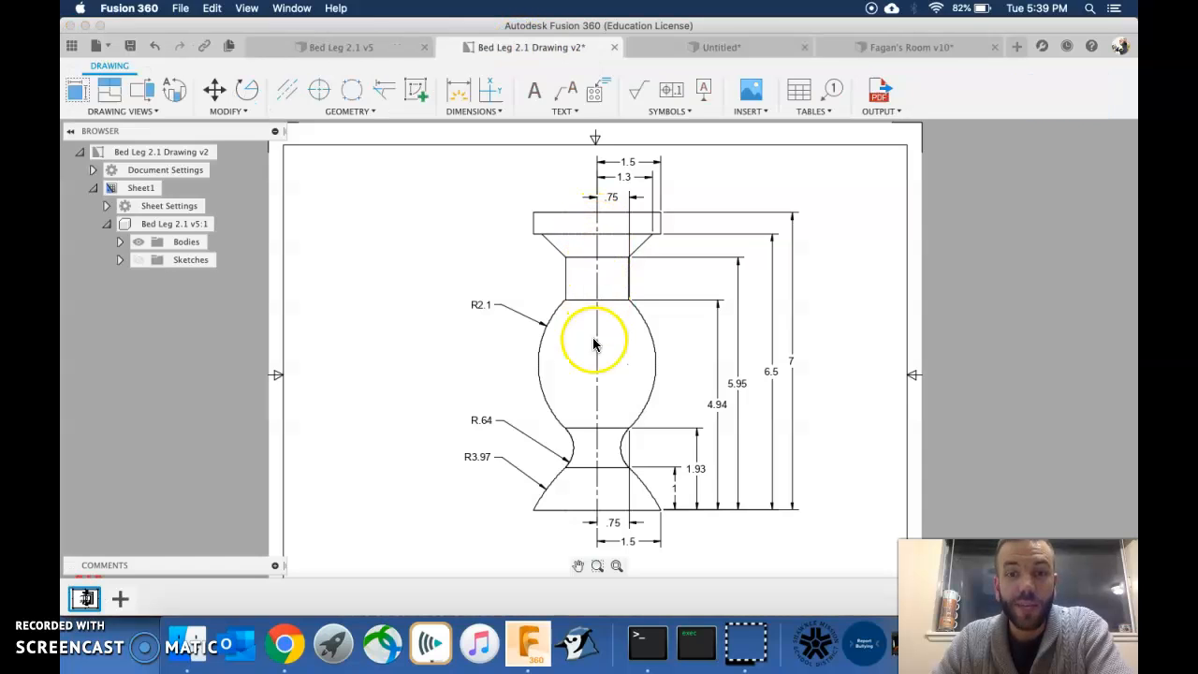
pyautogui.click(676, 52)
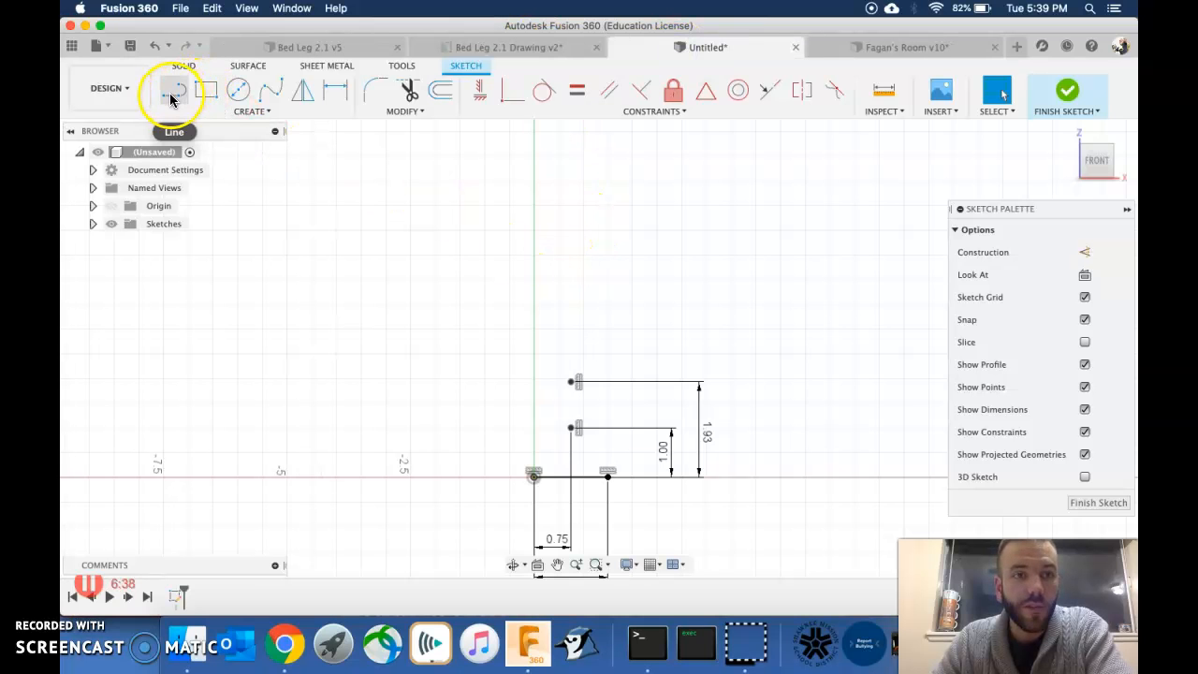
pyautogui.click(172, 97)
pyautogui.click(534, 476)
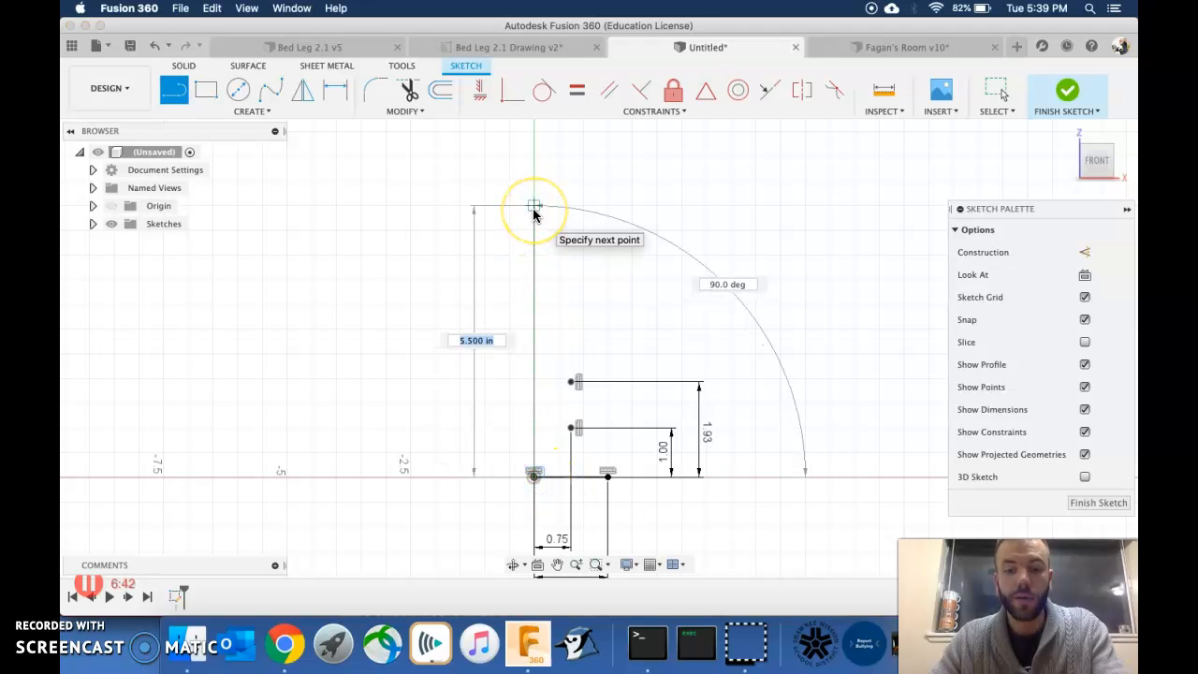
pyautogui.write('7')
pyautogui.press('Return')
pyautogui.press('Escape')
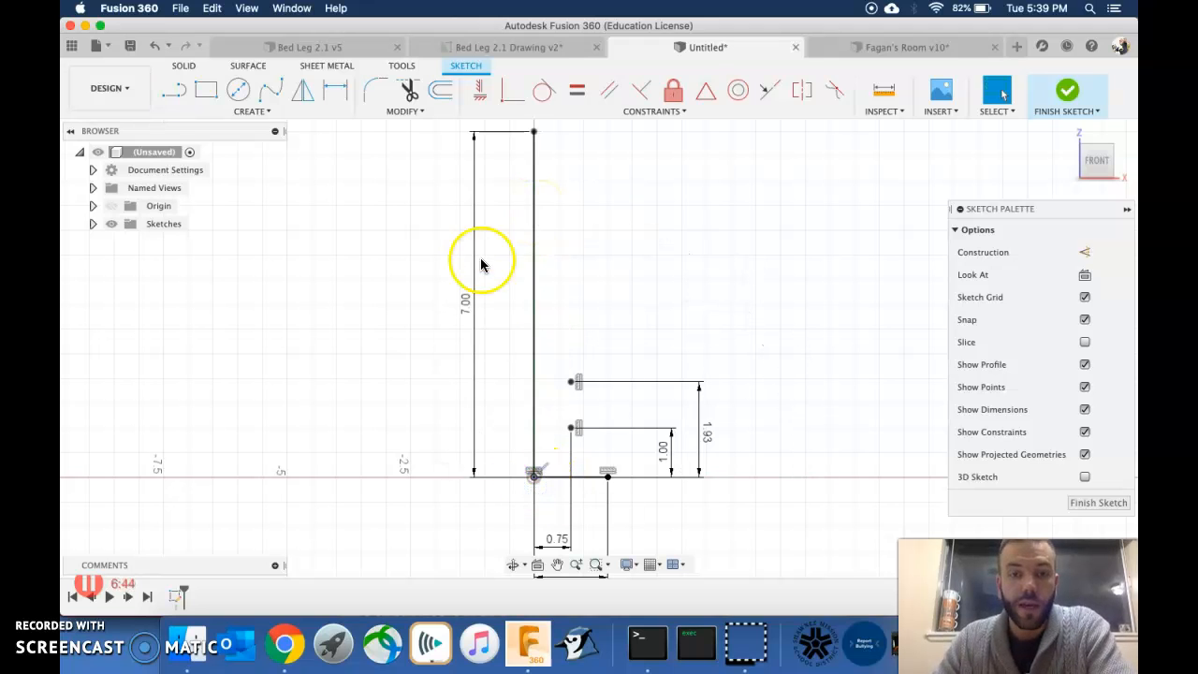
# Sketch a 3-point arc bulging outward from the base line's outer end to the 1.00 in high point.
pyautogui.scroll(-1, 481, 263)
pyautogui.moveTo(478, 260); pyautogui.dragTo(423, 351, button='middle')
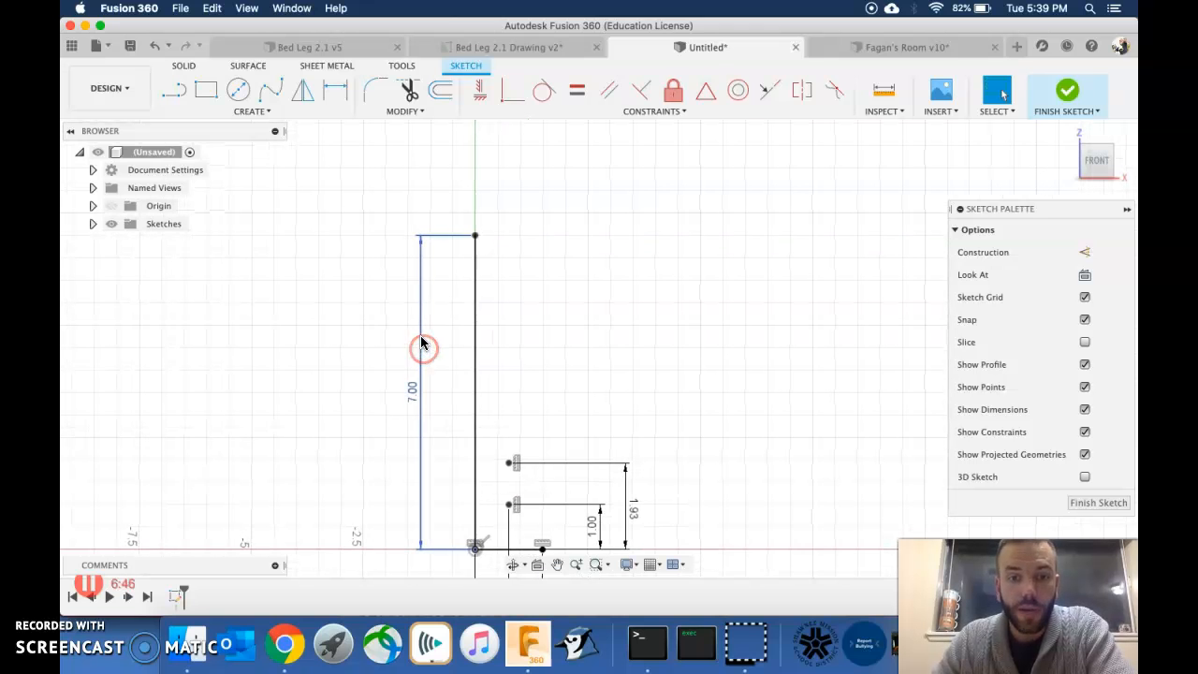
pyautogui.moveTo(479, 293); pyautogui.dragTo(497, 211, button='middle')
pyautogui.scroll(5, 524, 295)
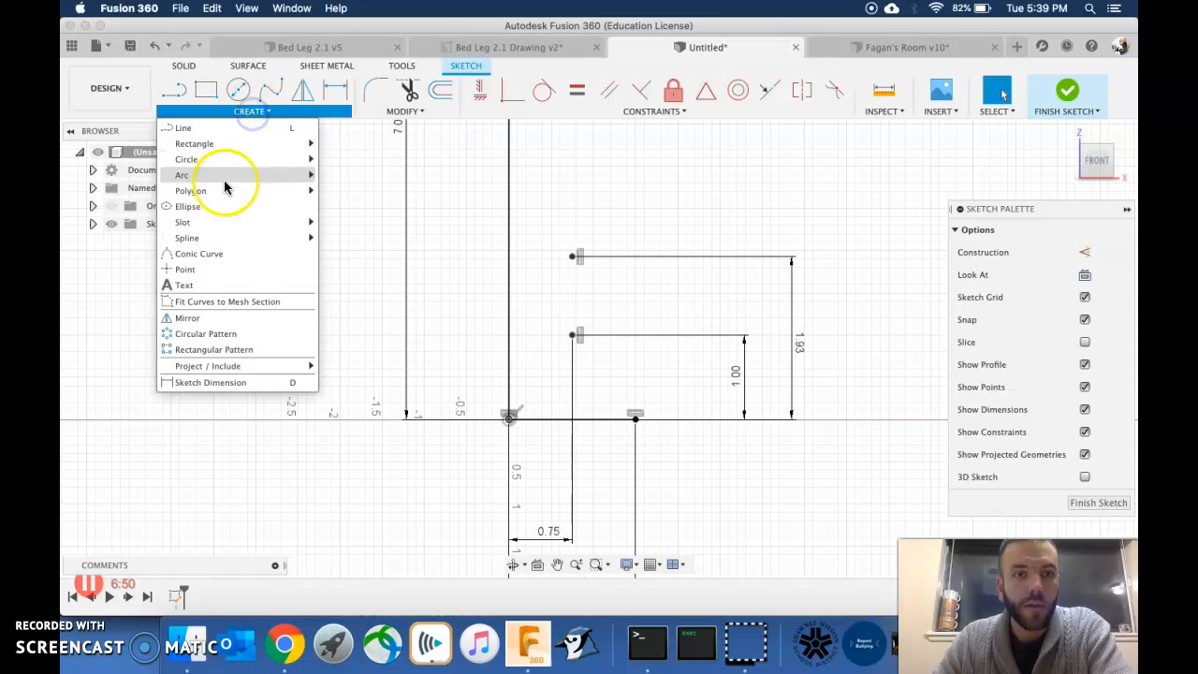
pyautogui.moveTo(217, 195)
pyautogui.moveTo(219, 174)
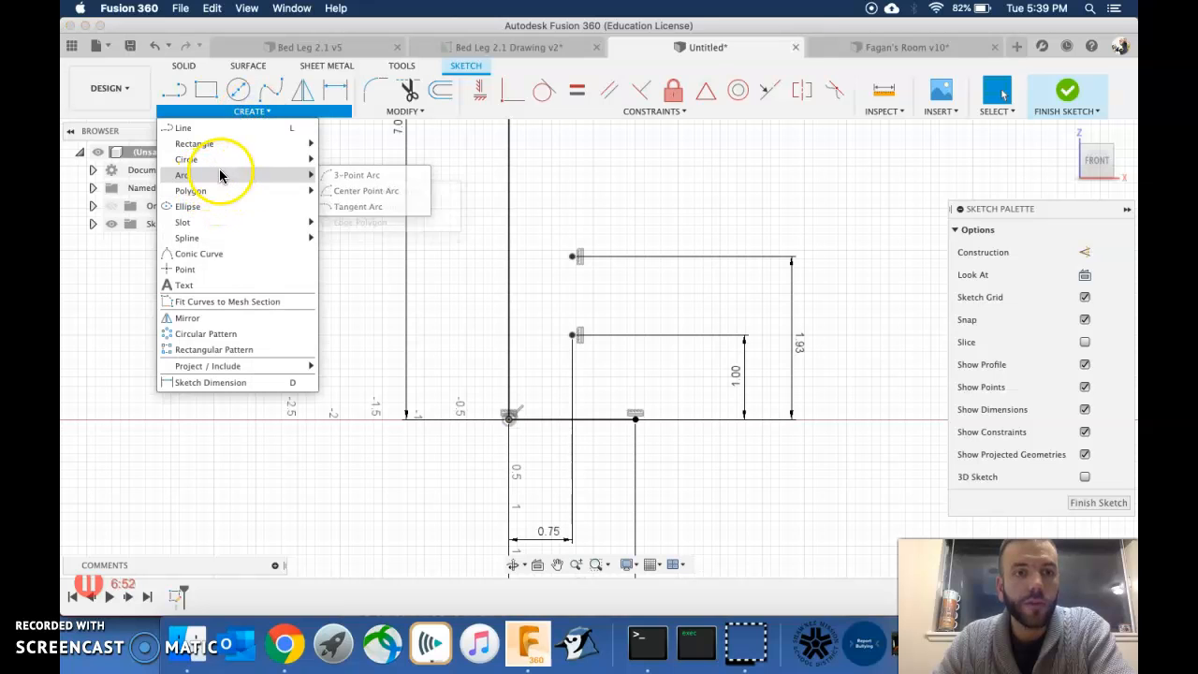
pyautogui.click(365, 176)
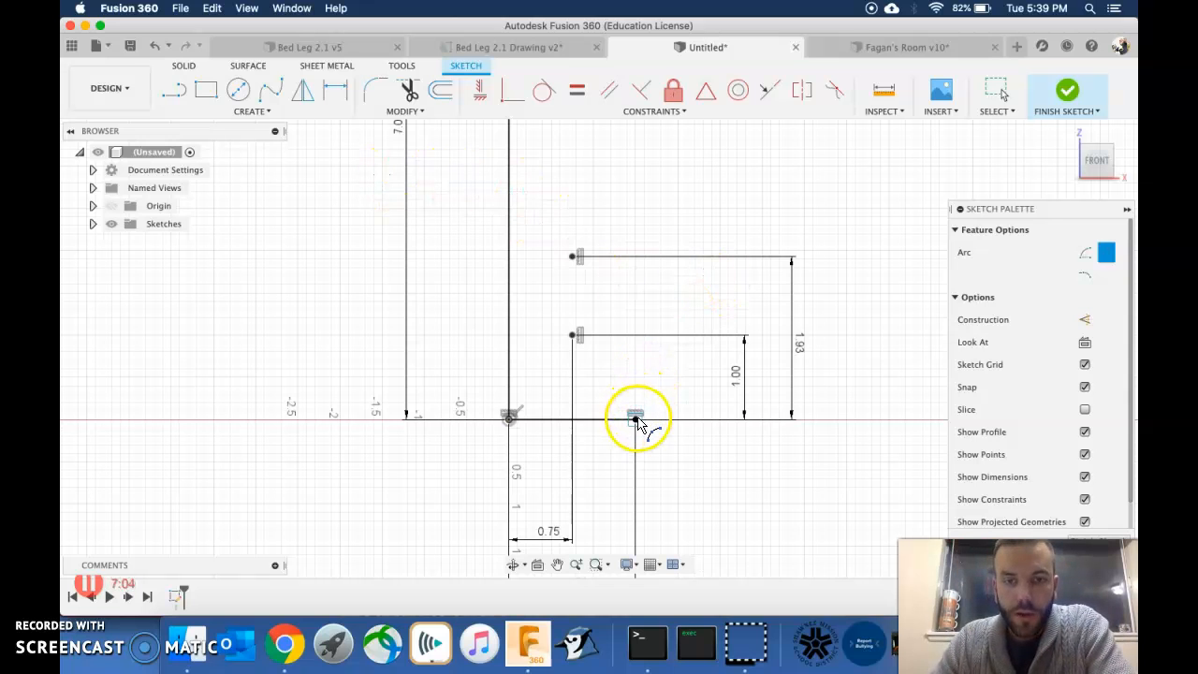
pyautogui.moveTo(636, 419); pyautogui.dragTo(618, 368)
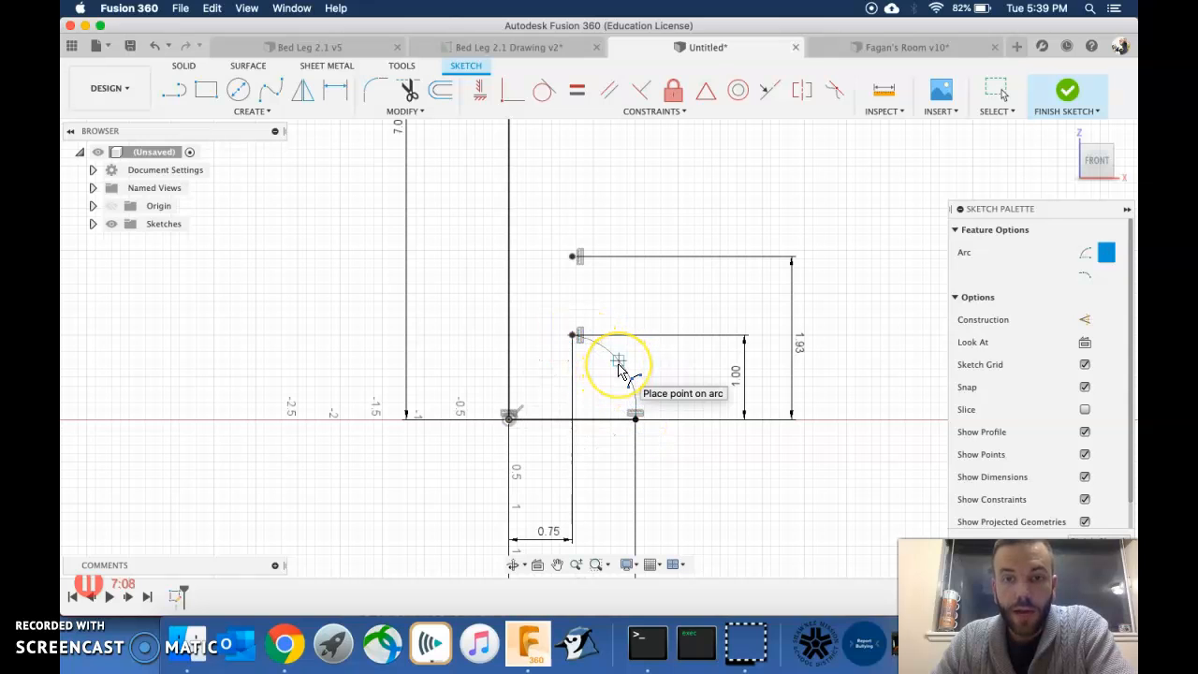
pyautogui.click(618, 365)
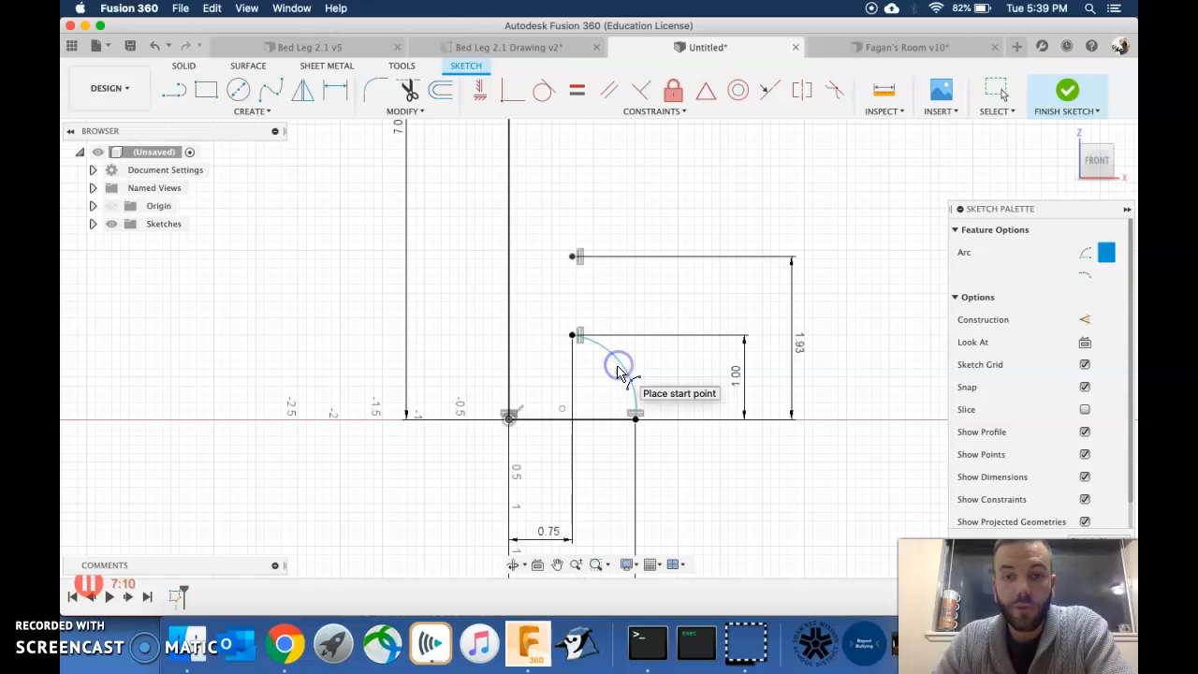
# Sketch a 3-point arc bulging toward the centre line from the 1.00 in high point to the 1.93 in high point.
pyautogui.click(573, 335)
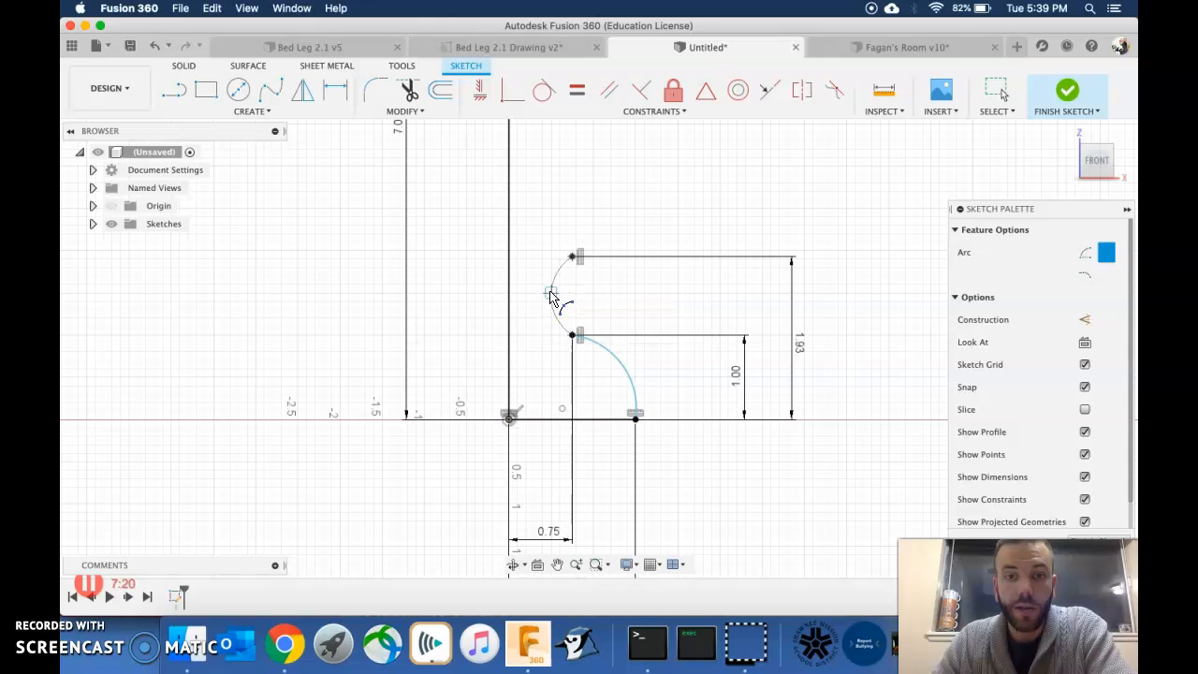
pyautogui.click(548, 292)
pyautogui.rightClick(631, 284)
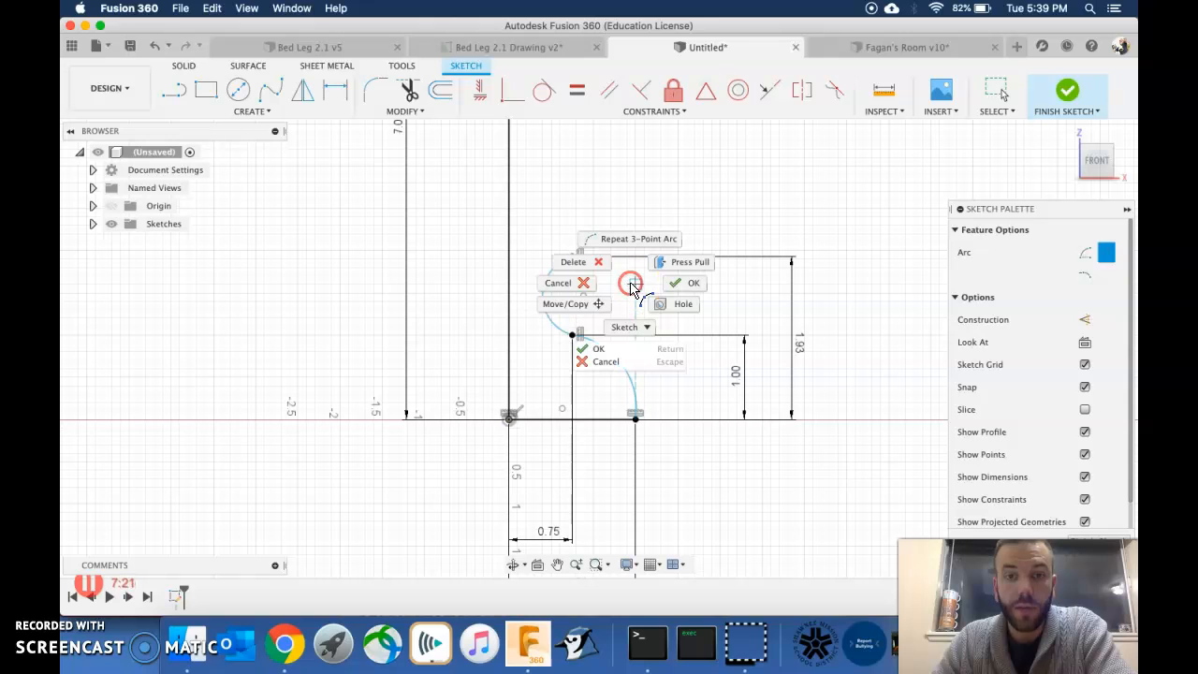
pyautogui.click(682, 283)
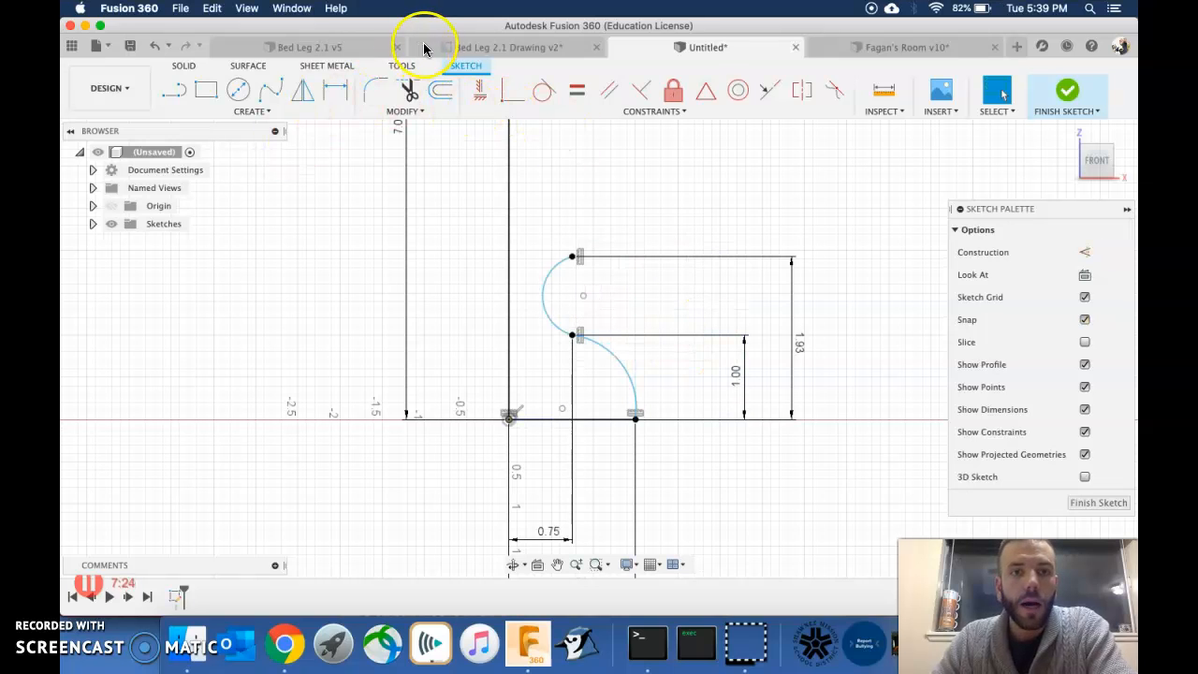
# Check the foot radius in the Bed Leg 2.1 drawing, and dimension the lower arc's radius as 3.97 in.
pyautogui.click(535, 49)
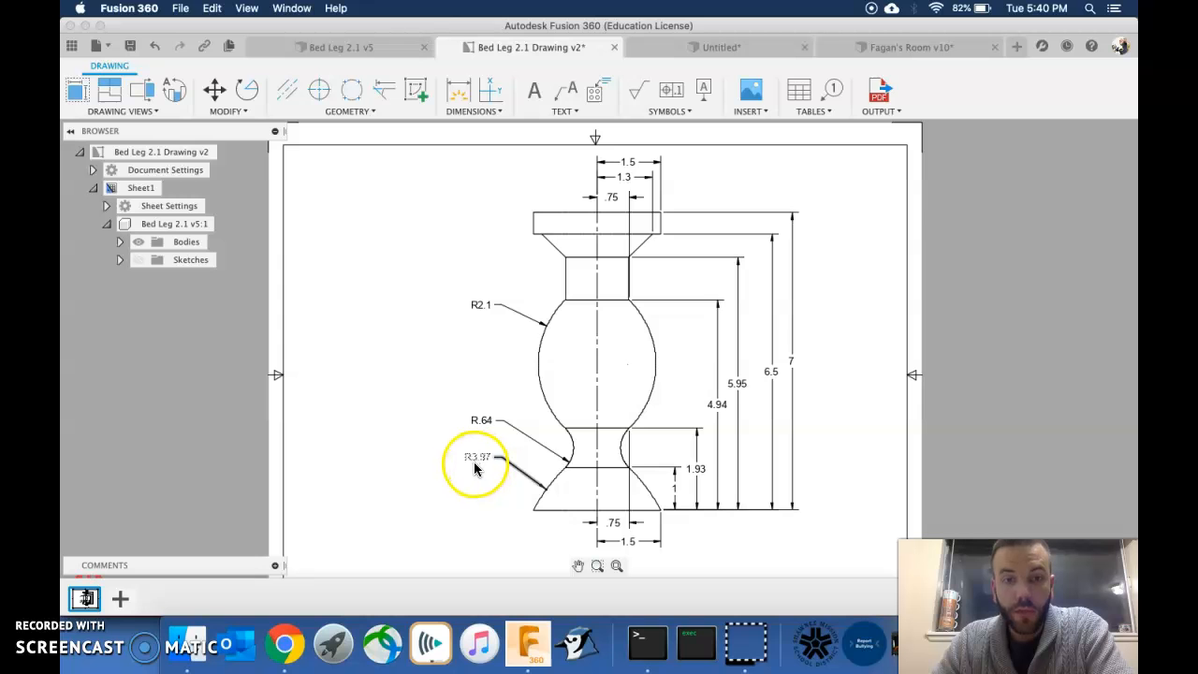
pyautogui.click(697, 47)
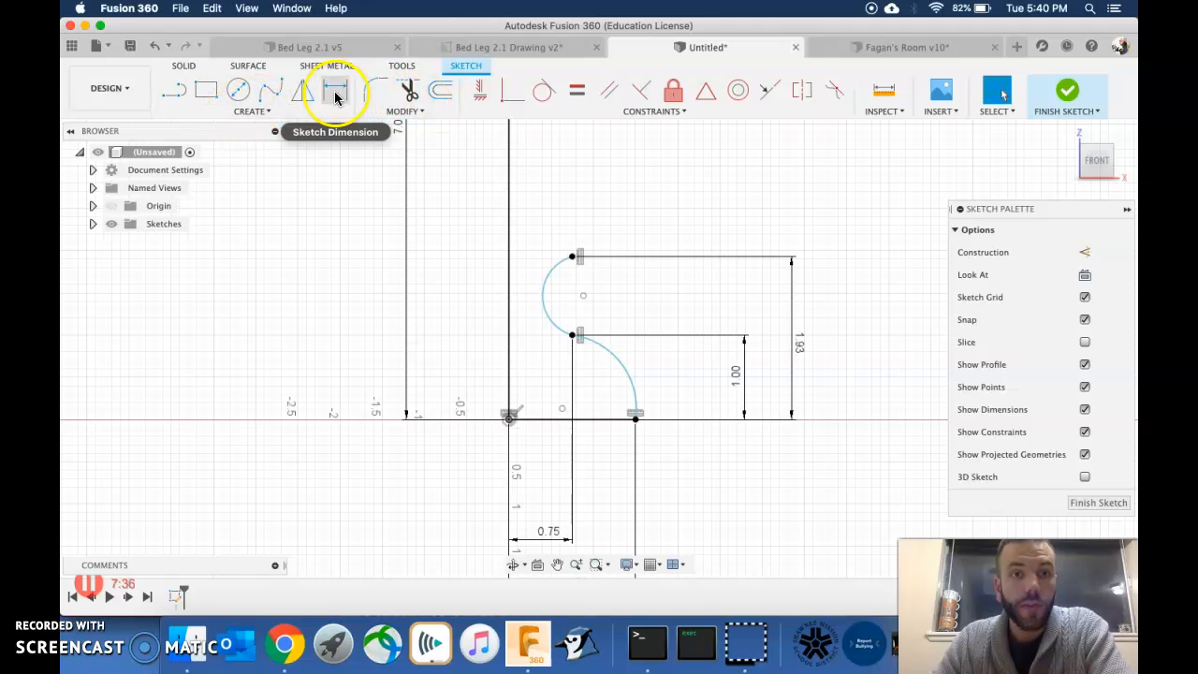
pyautogui.click(335, 91)
pyautogui.click(619, 365)
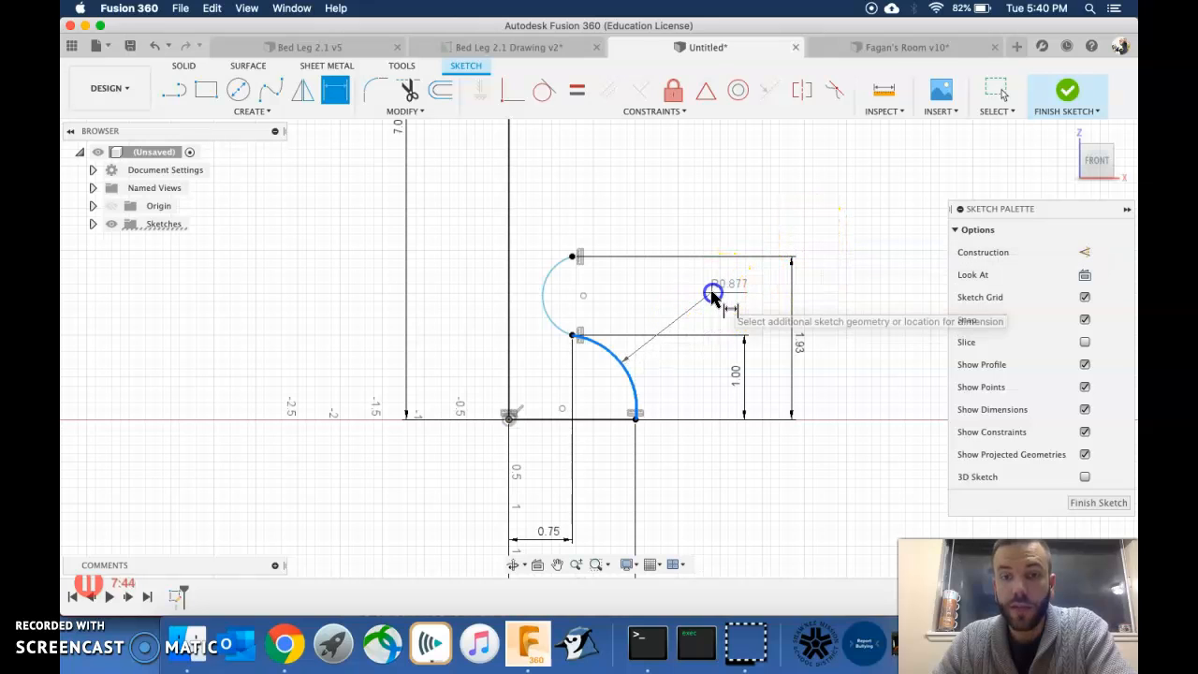
pyautogui.click(712, 296)
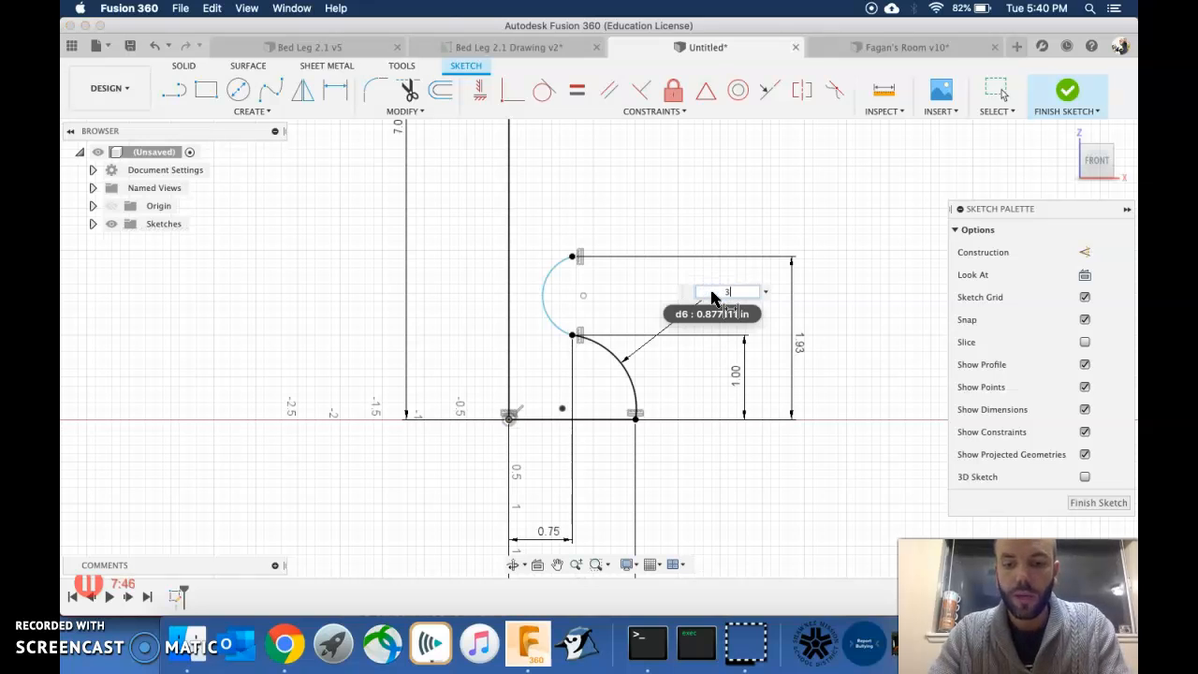
pyautogui.press('Return')
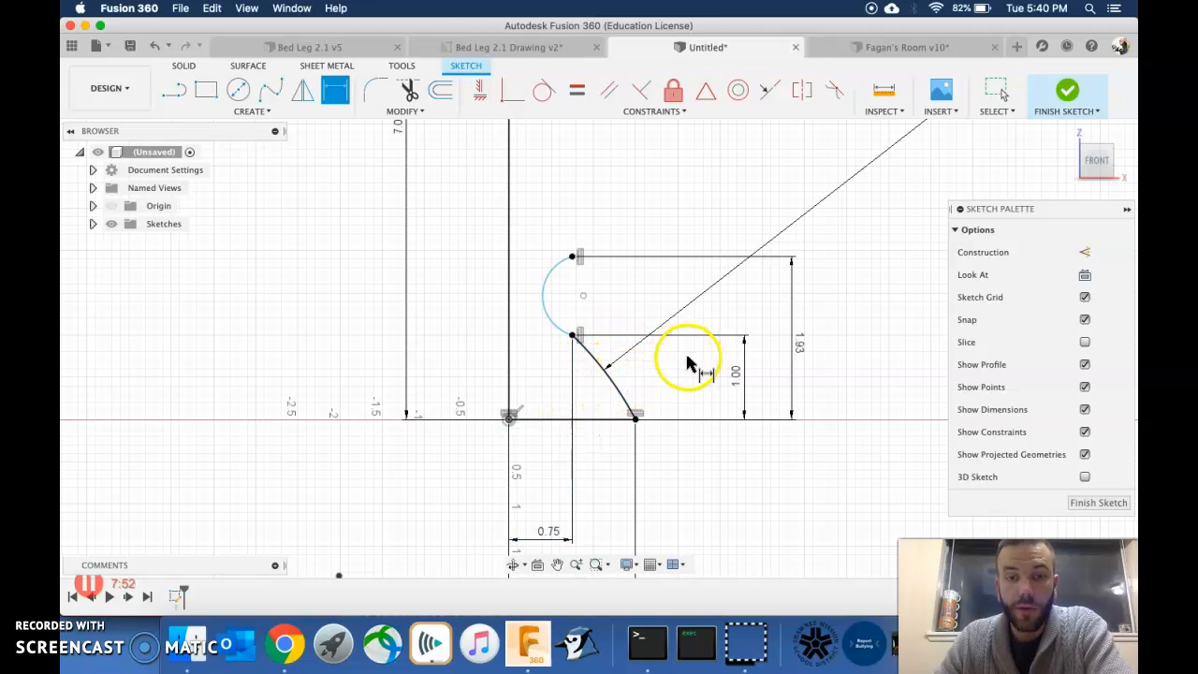
# Review the neck curve in the Bed Leg 2.1 drawing, and make the neck arc tangent to the lower arc.
pyautogui.moveTo(684, 356); pyautogui.dragTo(675, 387, button='middle')
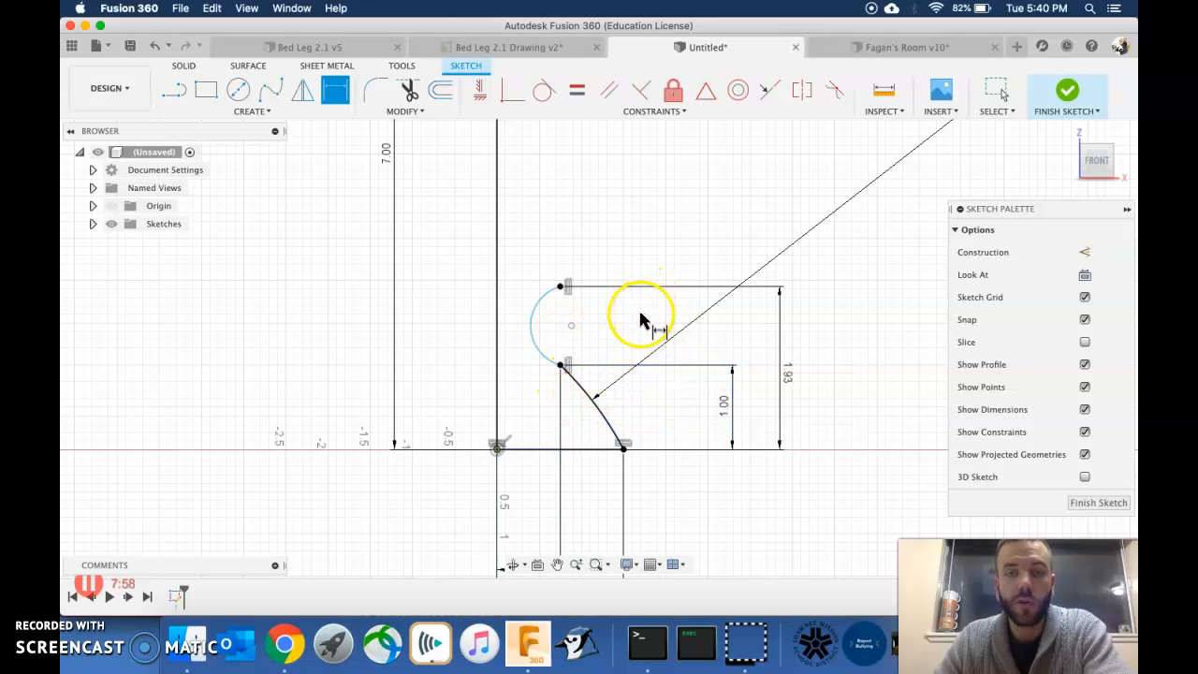
pyautogui.scroll(-1, 627, 286)
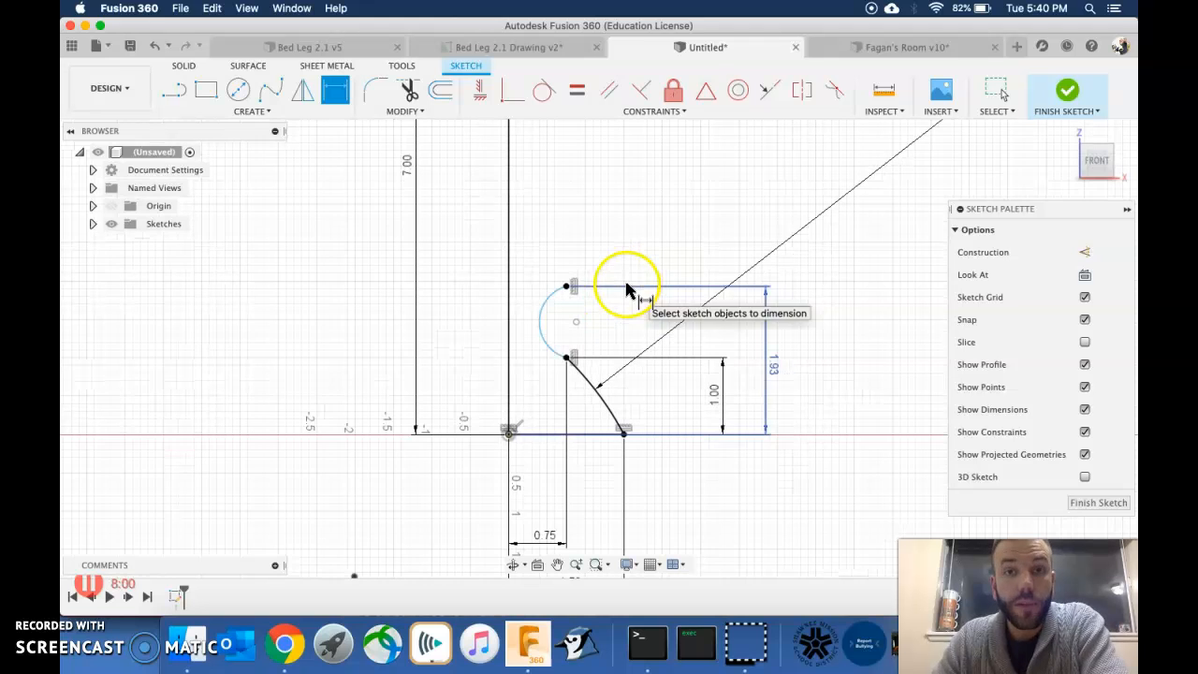
pyautogui.moveTo(634, 286)
pyautogui.mouseDown(button='middle')
pyautogui.moveTo(618, 358)
pyautogui.moveTo(639, 373)
pyautogui.moveTo(653, 273)
pyautogui.mouseUp(button='middle')
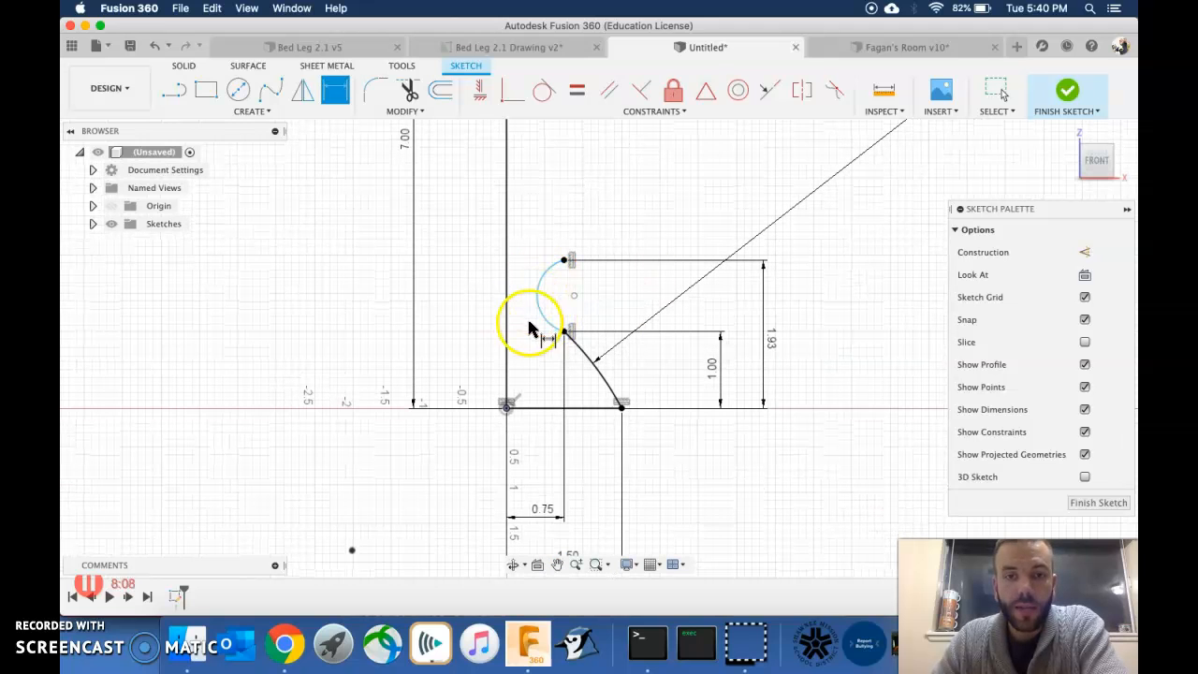
pyautogui.click(512, 50)
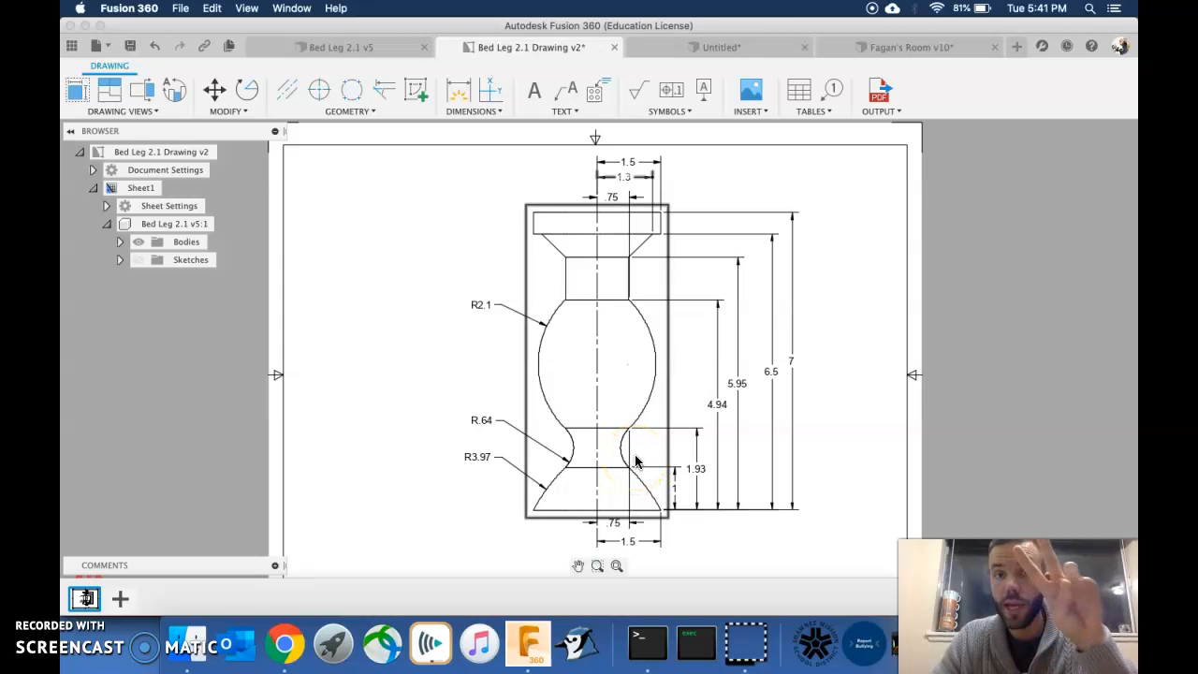
pyautogui.click(670, 47)
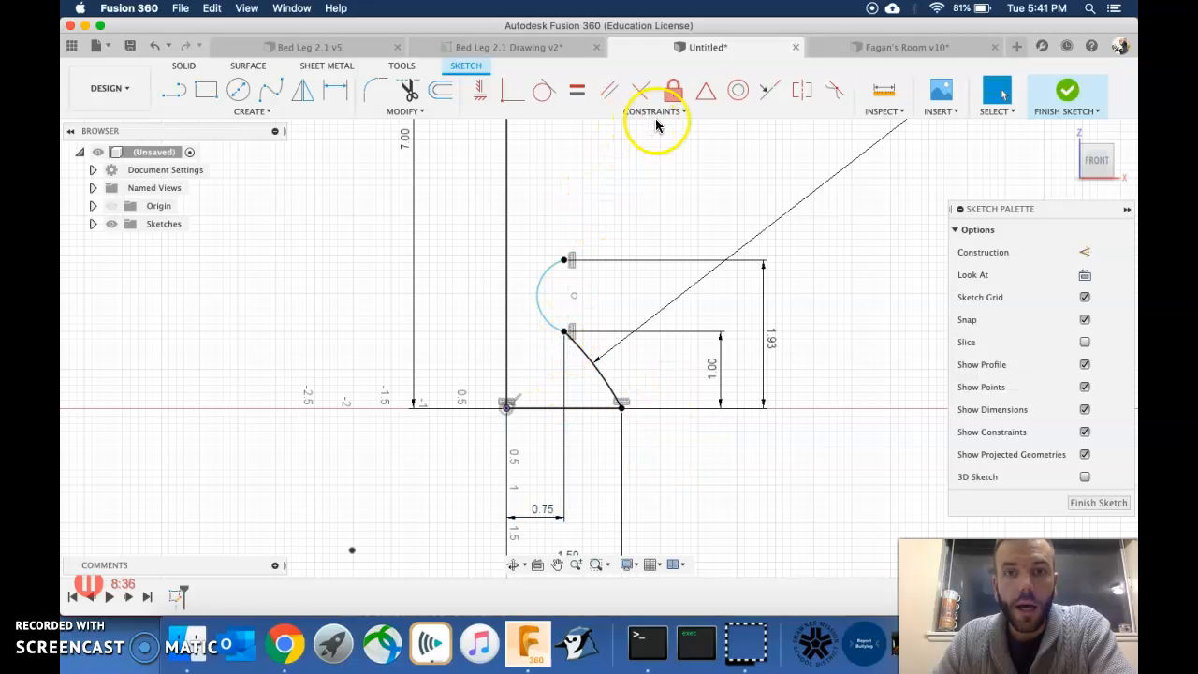
pyautogui.click(543, 91)
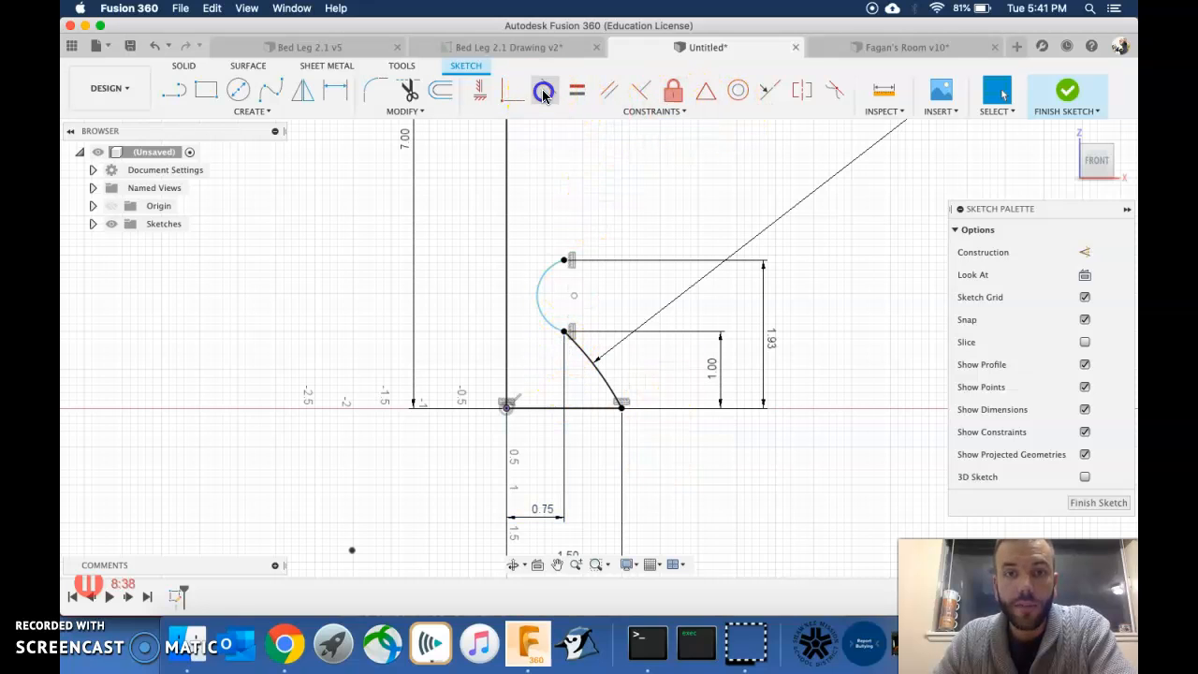
pyautogui.click(592, 361)
pyautogui.click(556, 327)
pyautogui.click(546, 318)
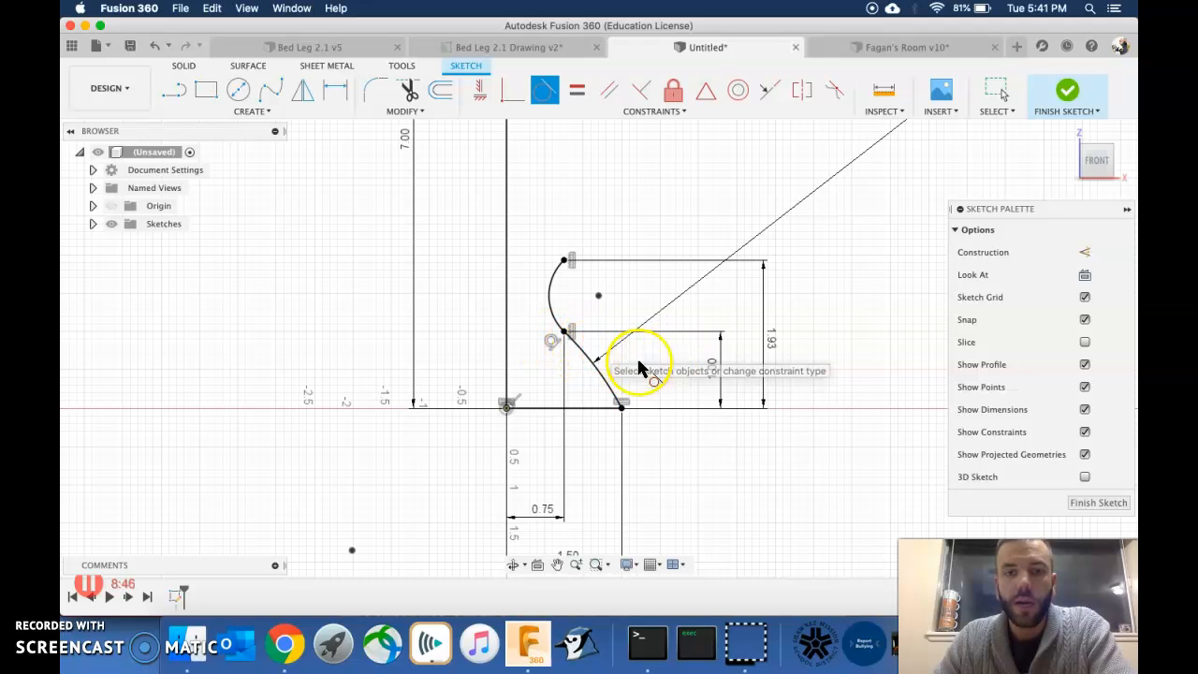
# Hide the sketch dimensions and show them again.
pyautogui.click(1085, 410)
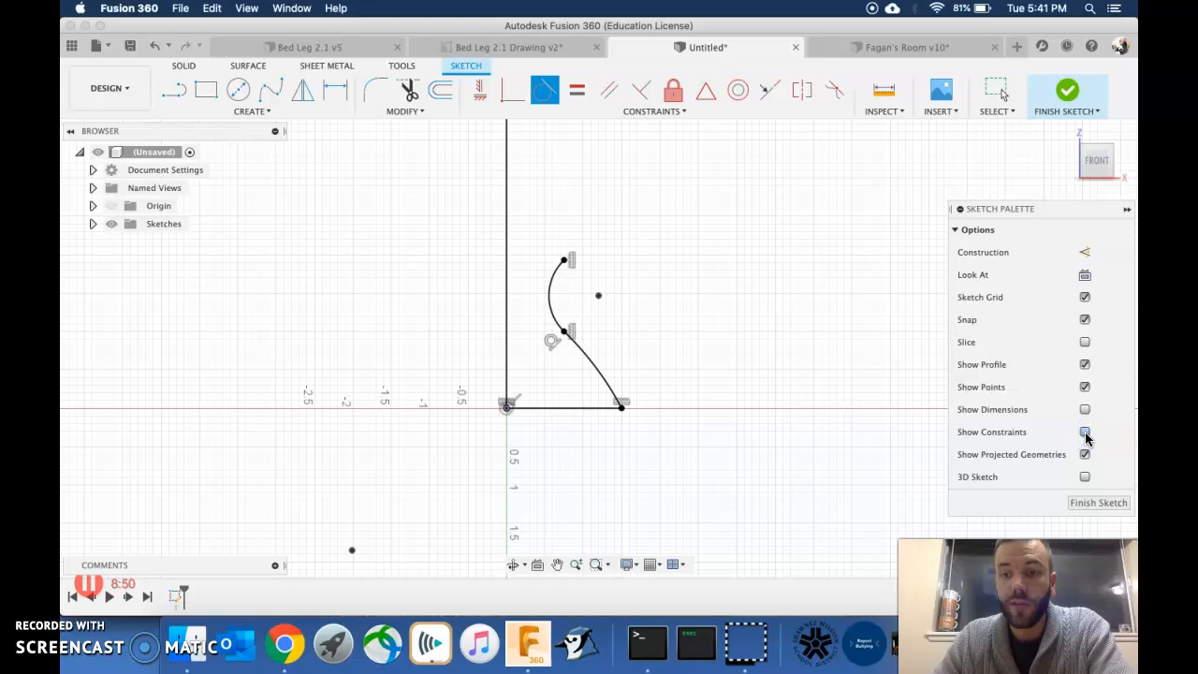
pyautogui.click(1063, 438)
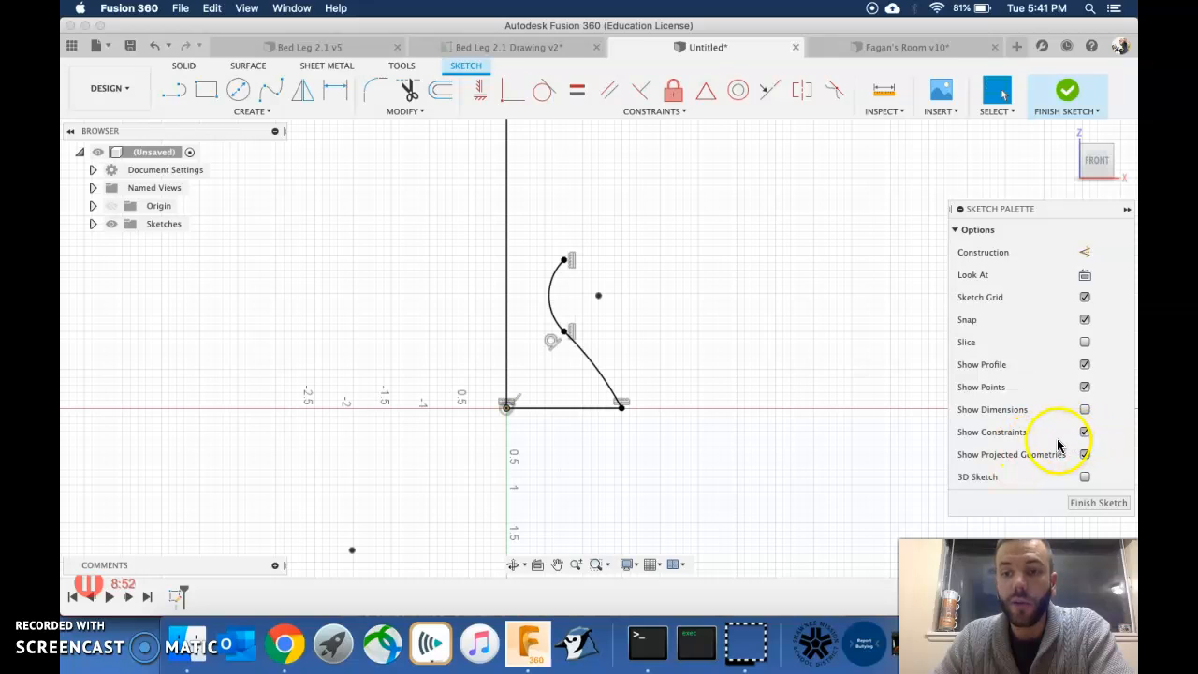
pyautogui.click(1085, 412)
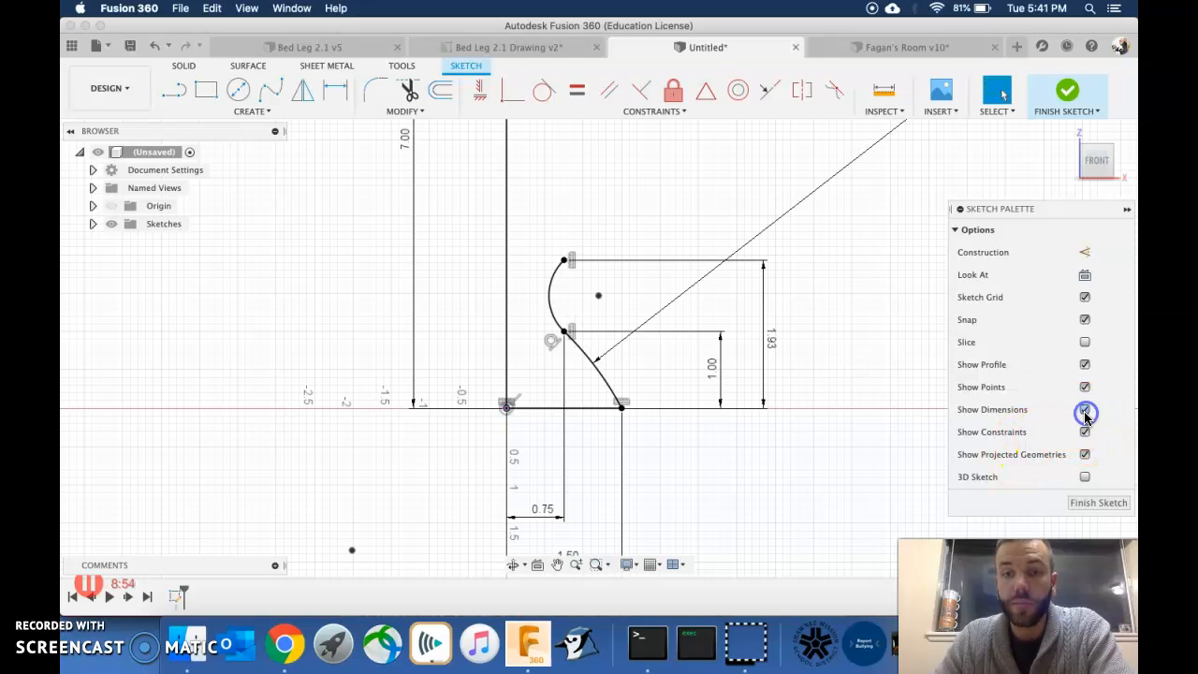
# Check the dimensions of the leg's upper sections in the Bed Leg 2.1 drawing, and return to the sketch.
pyautogui.moveTo(566, 321)
pyautogui.mouseDown()
pyautogui.moveTo(548, 270)
pyautogui.moveTo(569, 342)
pyautogui.moveTo(548, 315)
pyautogui.moveTo(549, 334)
pyautogui.moveTo(580, 364)
pyautogui.mouseUp()
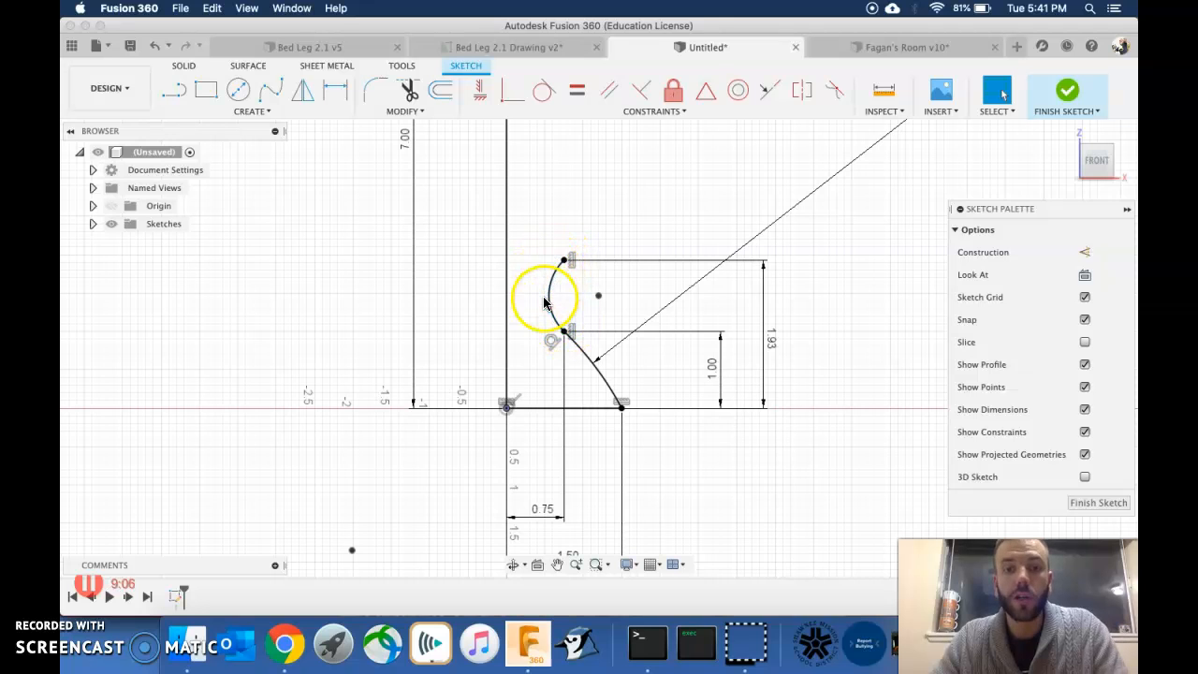
pyautogui.click(512, 48)
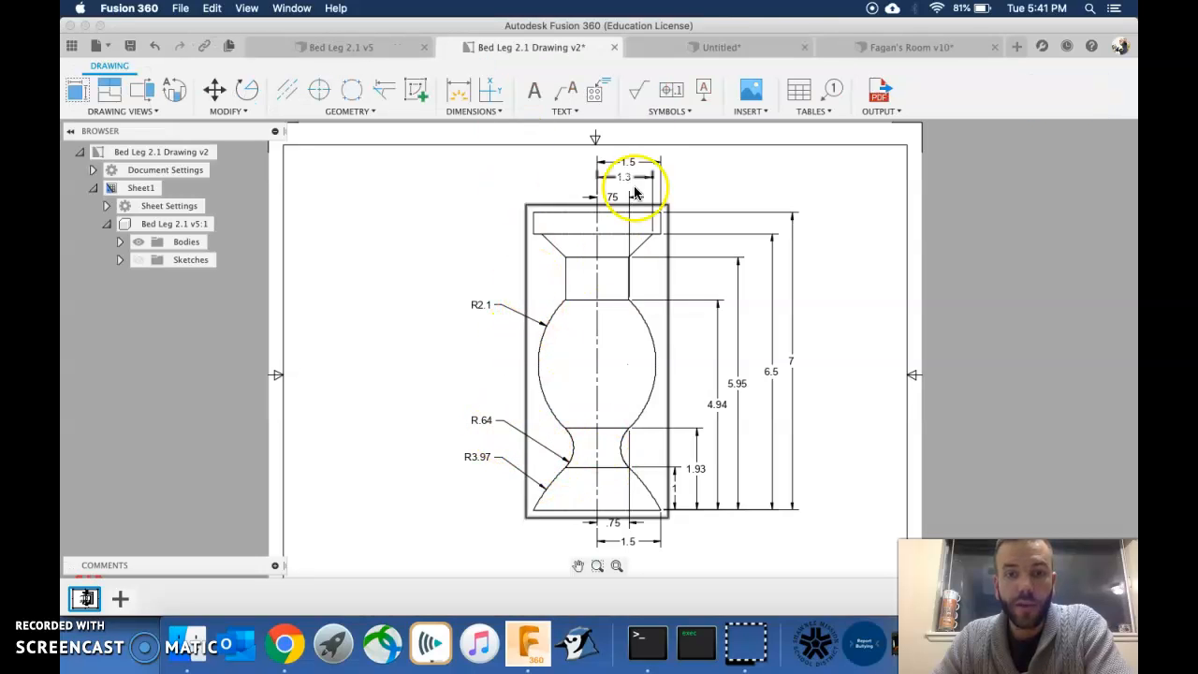
pyautogui.click(713, 49)
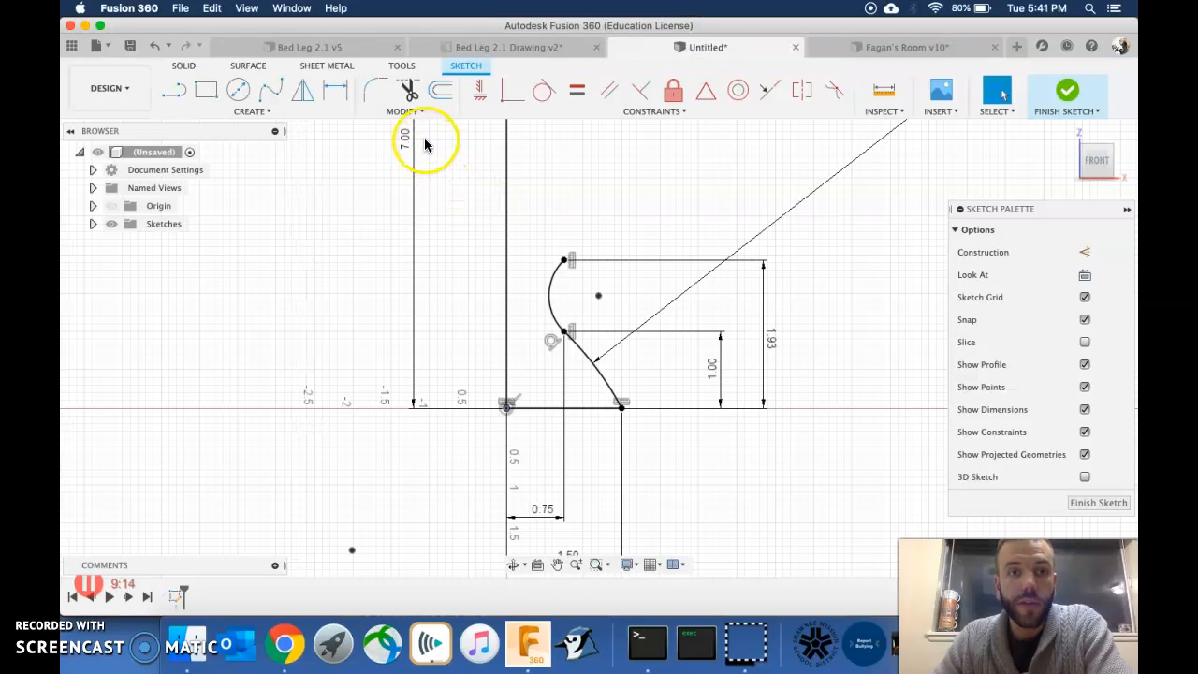
# Check the neck arc's radius with a trial Sketch Dimension, and cancel it without placing the dimension.
pyautogui.click(337, 90)
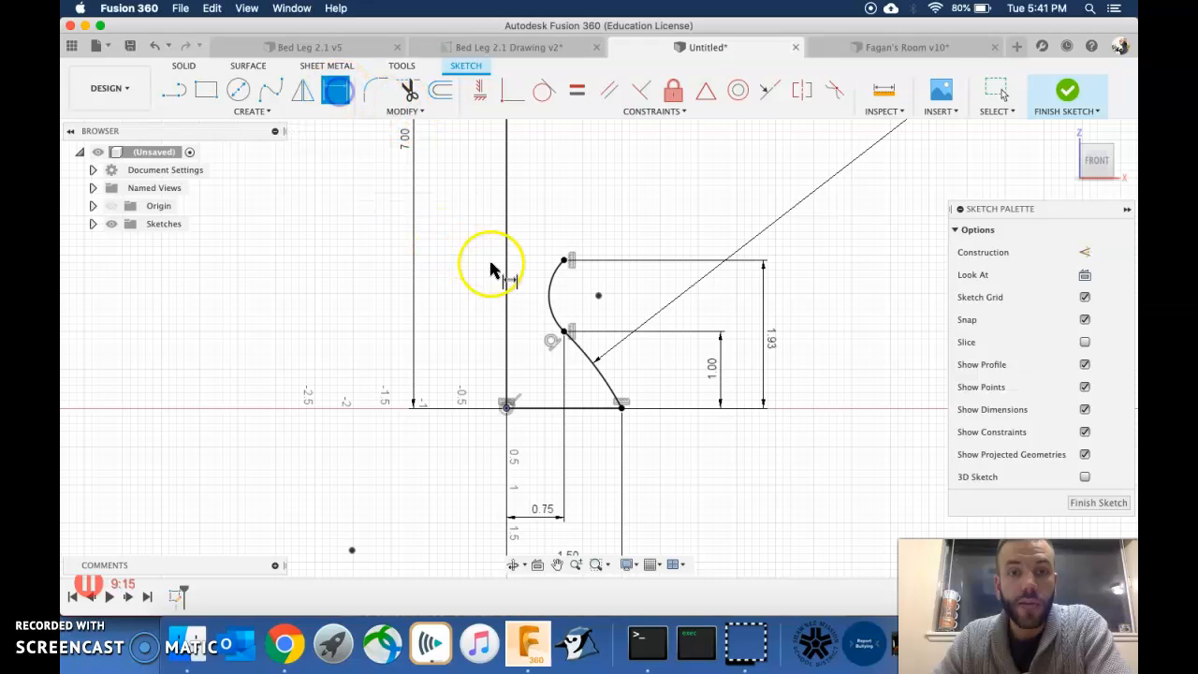
pyautogui.click(550, 294)
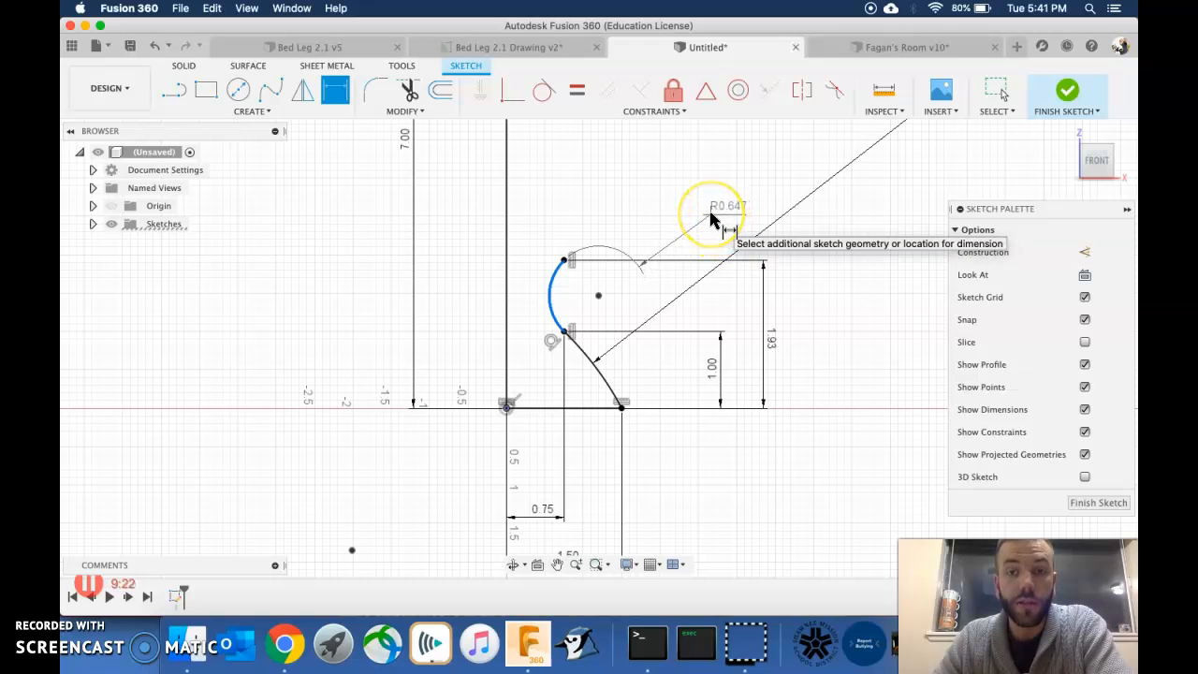
pyautogui.rightClick(711, 220)
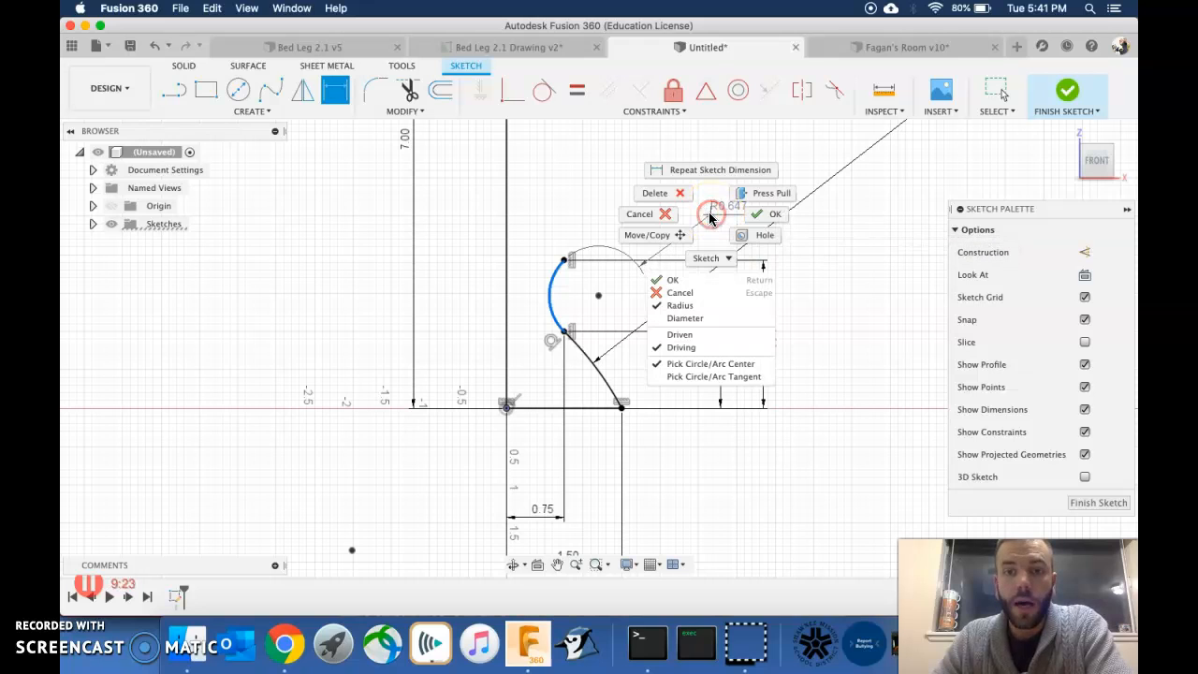
pyautogui.click(646, 214)
# Check the height and half-width of the rounded middle section's upper end in the Bed Leg 2.1 drawing, and return to the sketch.
pyautogui.scroll(-3, 627, 297)
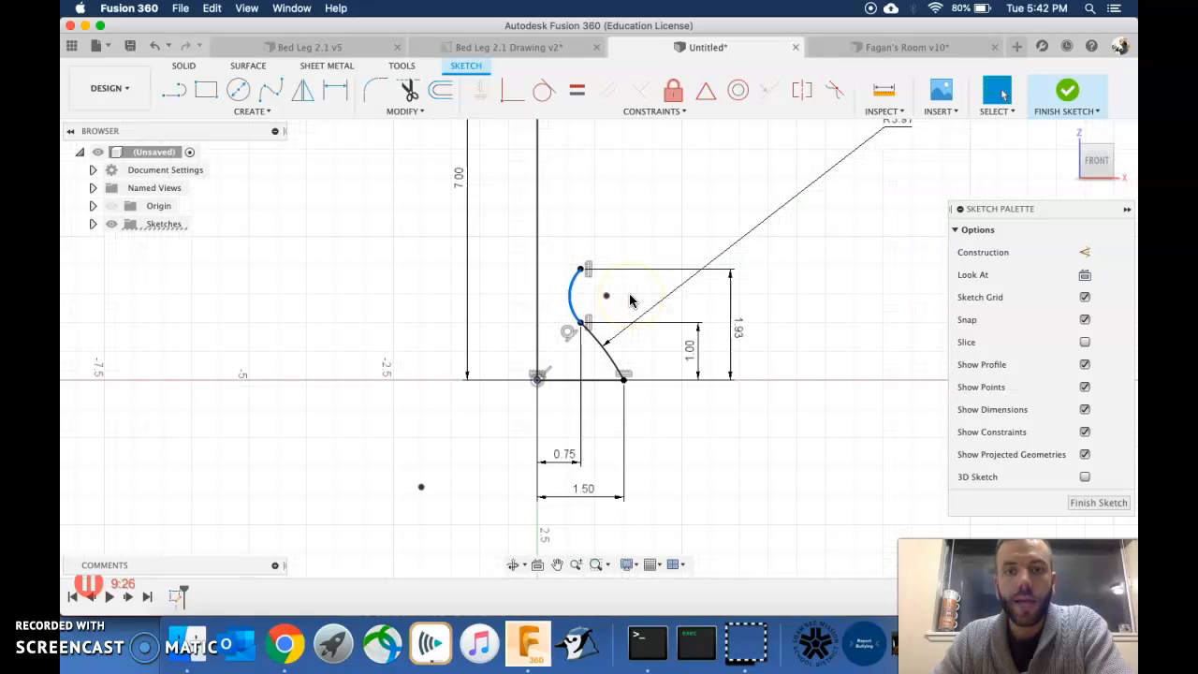
pyautogui.moveTo(634, 302); pyautogui.dragTo(669, 404, button='middle')
pyautogui.scroll(-2, 684, 327)
pyautogui.click(647, 264)
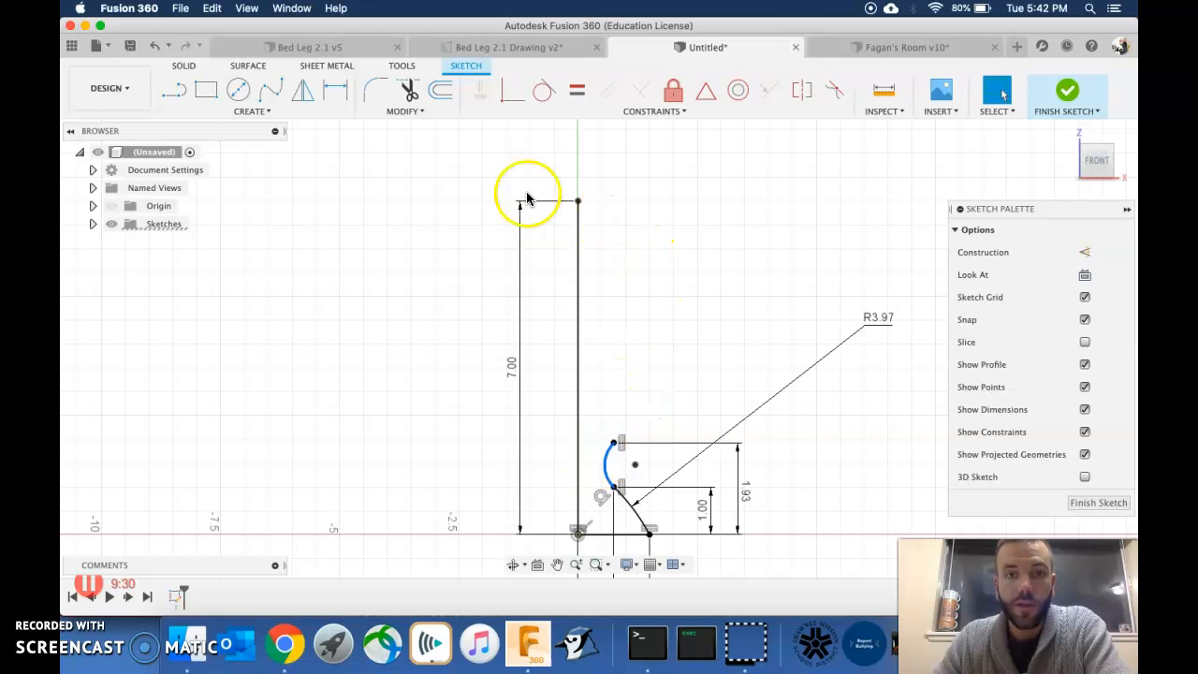
pyautogui.click(503, 46)
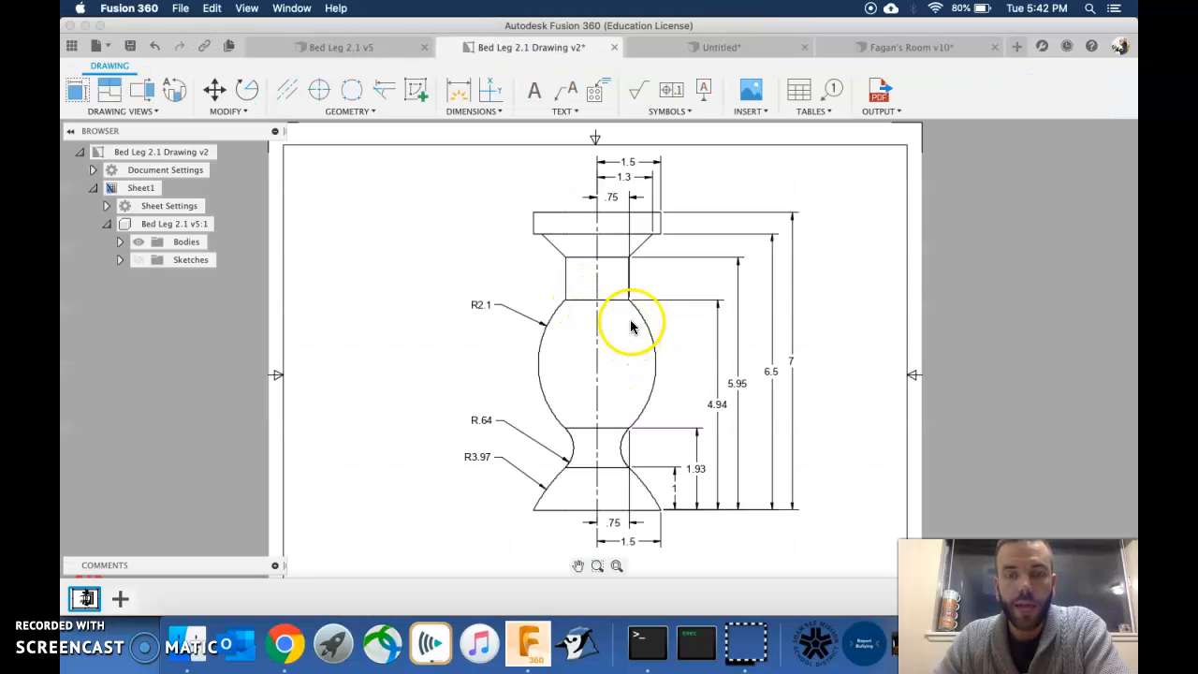
pyautogui.click(631, 326)
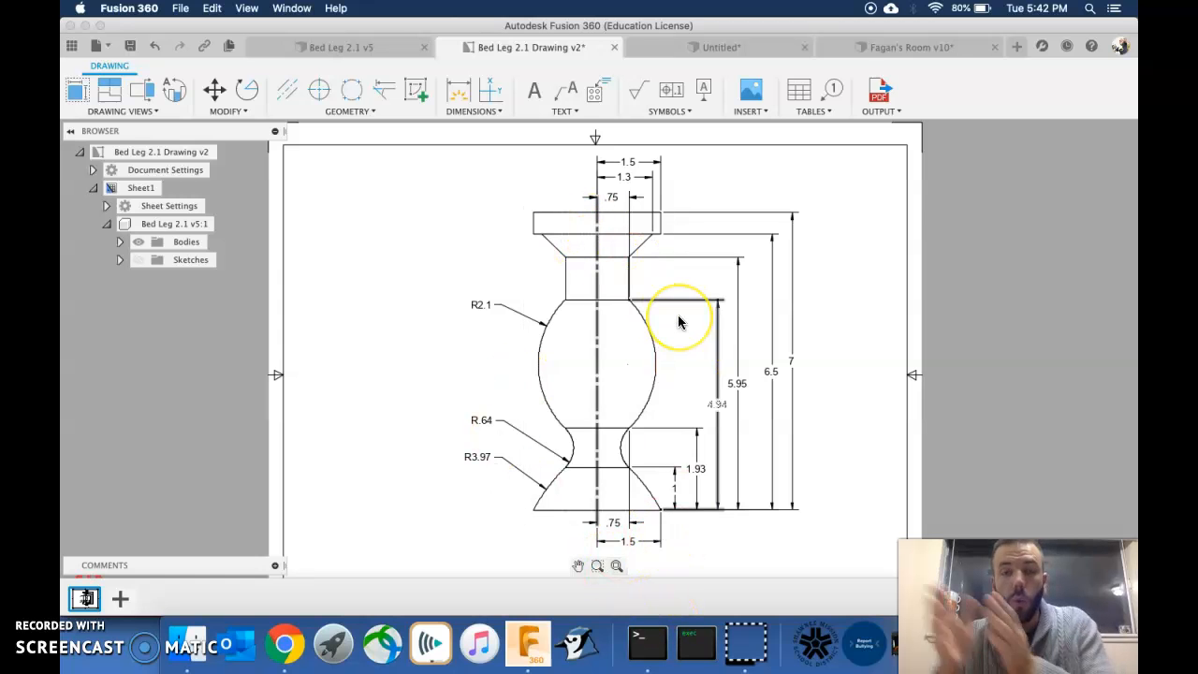
pyautogui.click(748, 309)
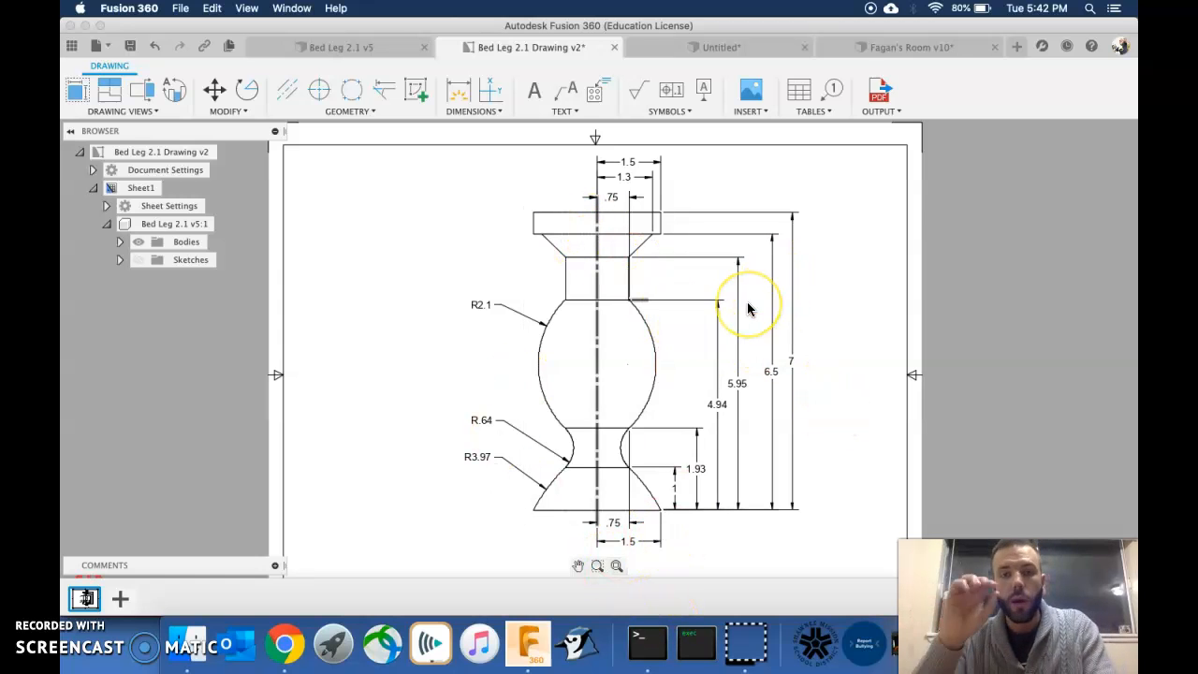
pyautogui.click(701, 48)
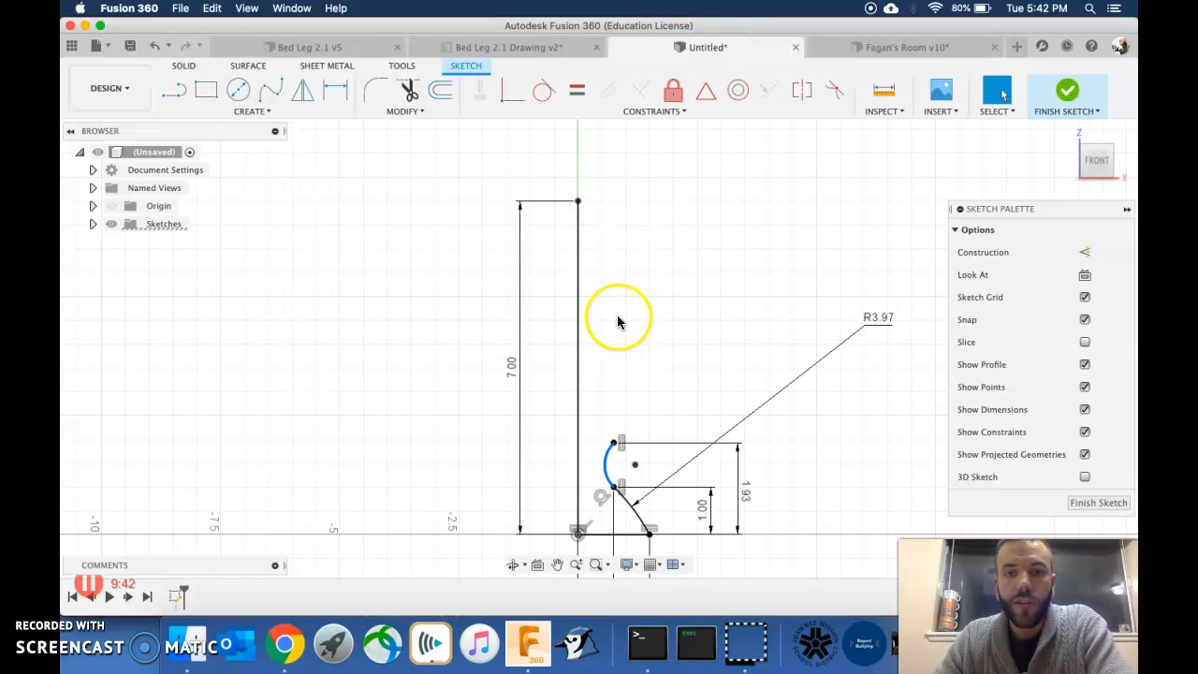